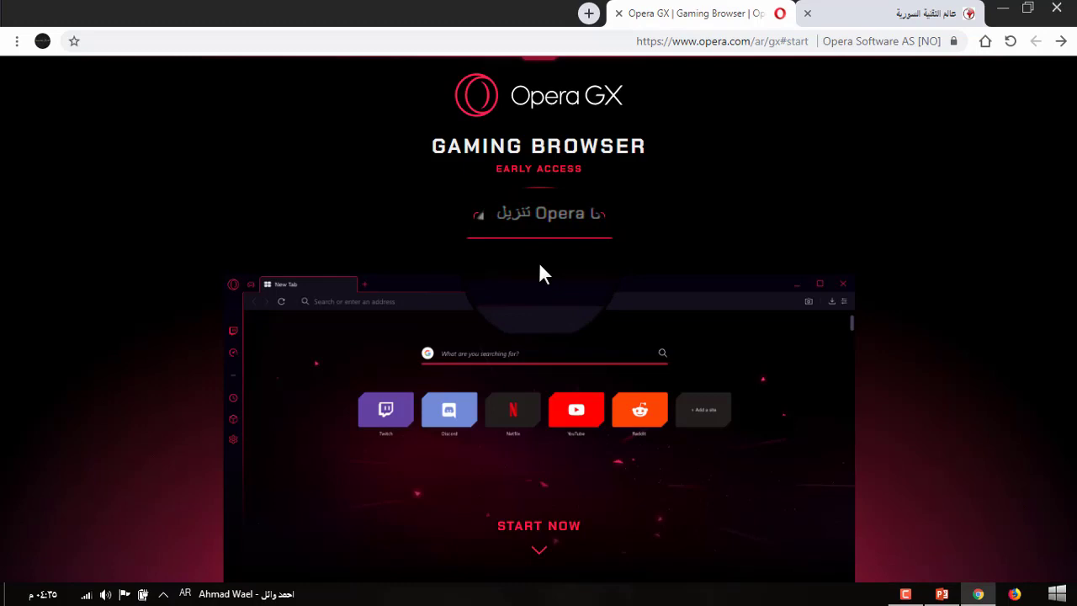
# Go to the Opera GX download section and look at the offline package options for 32 bit and 64 bit
pyautogui.moveTo(998, 379)
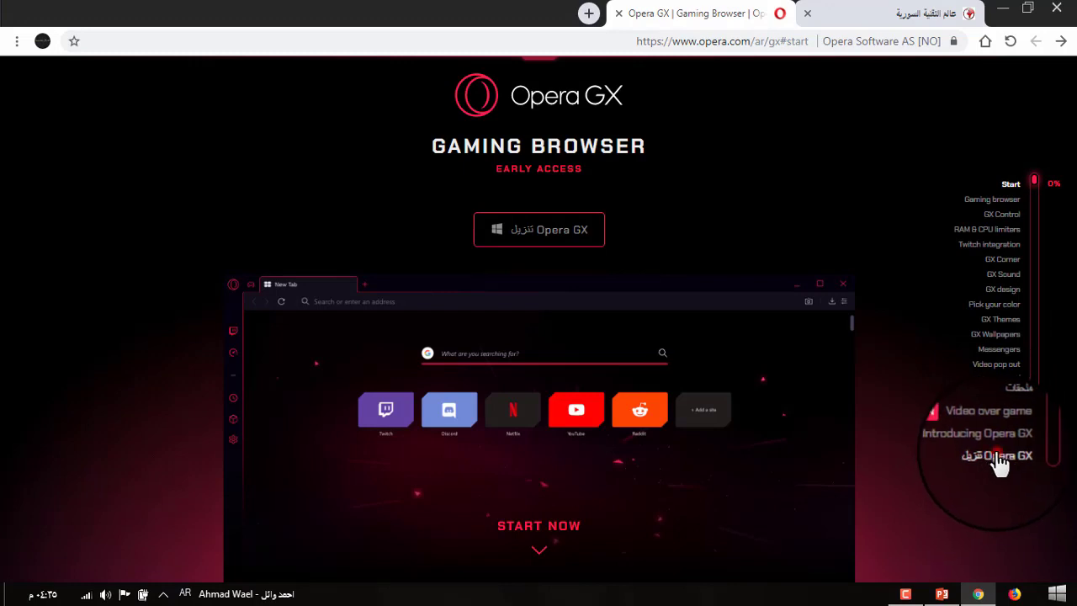
pyautogui.click(997, 455)
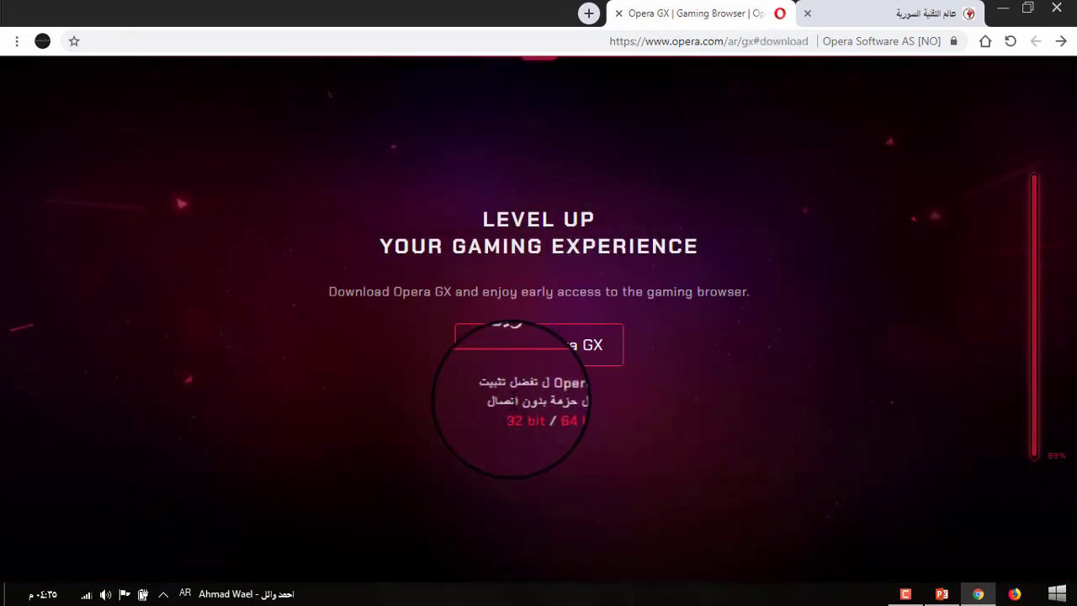
pyautogui.moveTo(481, 401); pyautogui.dragTo(599, 404)
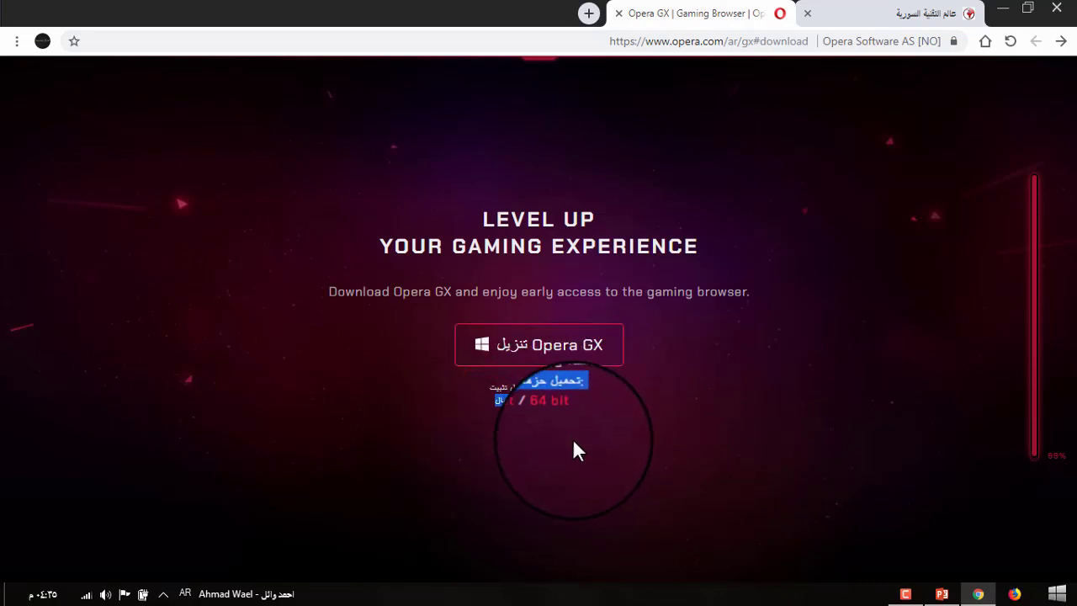
pyautogui.click(585, 434)
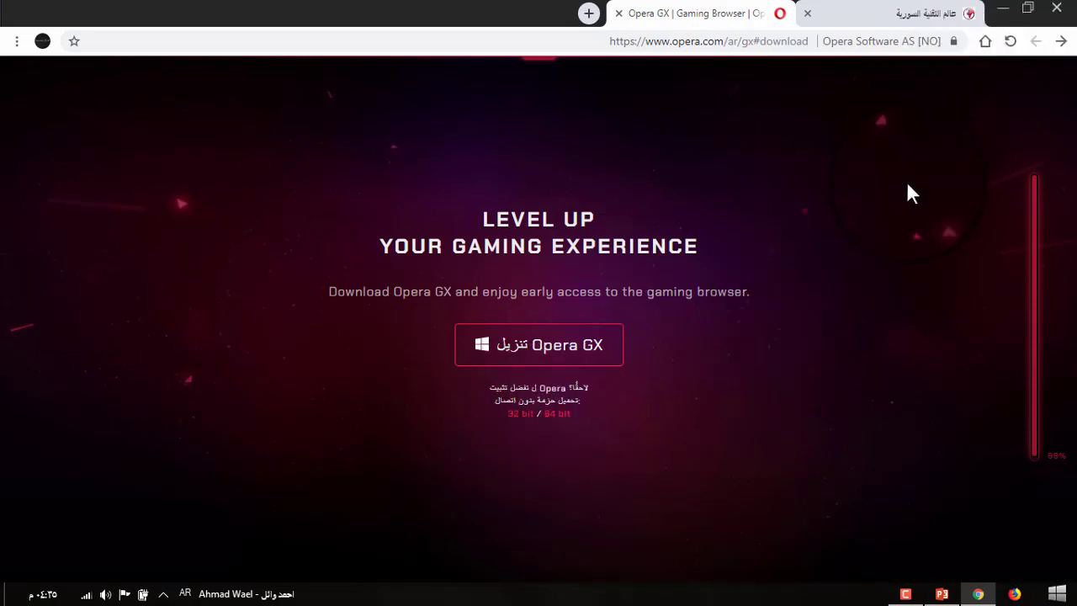
# Check the Windows system type in the computer's properties and close the system information window
pyautogui.click(1004, 21)
pyautogui.rightClick(1052, 82)
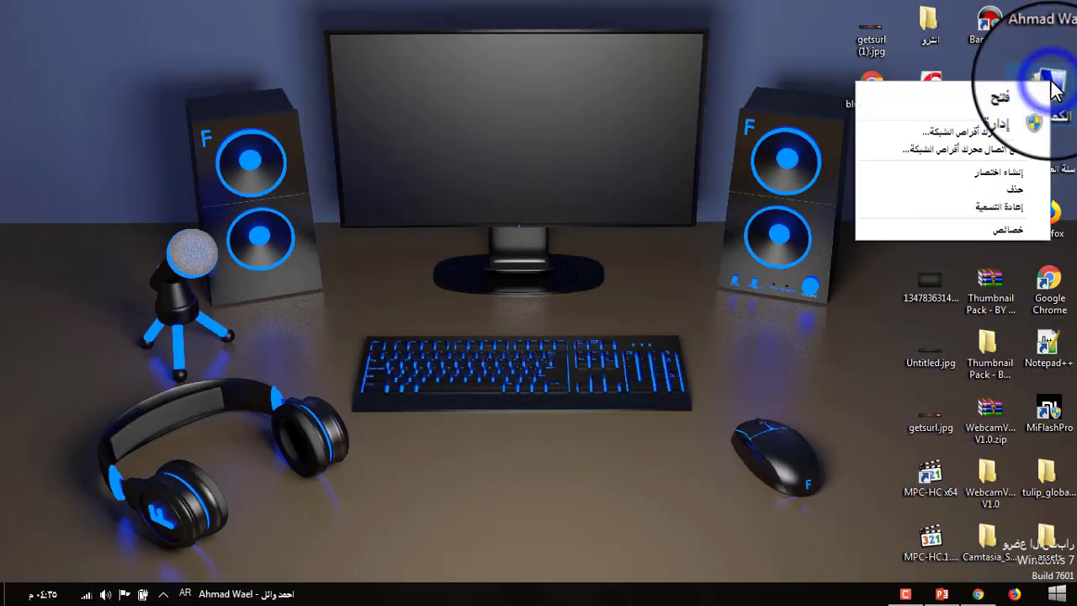
pyautogui.click(1035, 230)
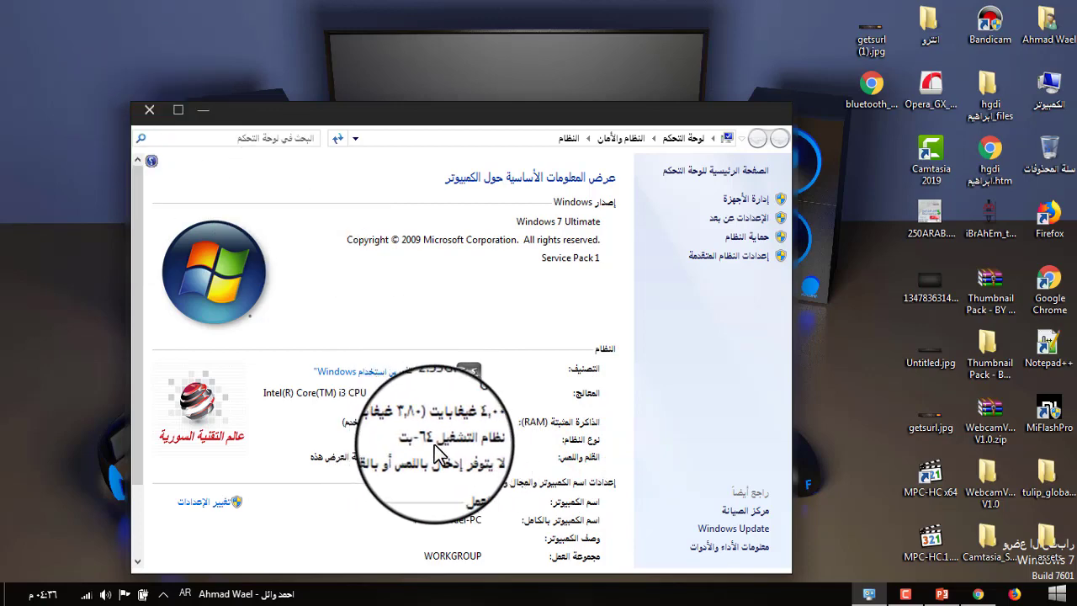
pyautogui.click(150, 113)
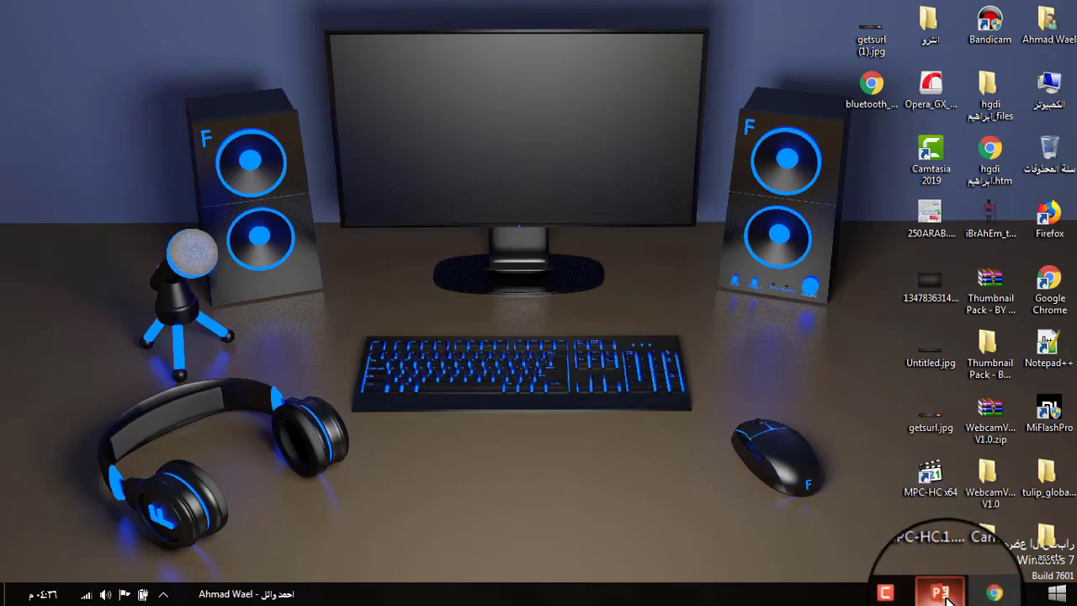
# Switch back to Chrome, close the Opera GX page and return to the desktop
pyautogui.click(977, 594)
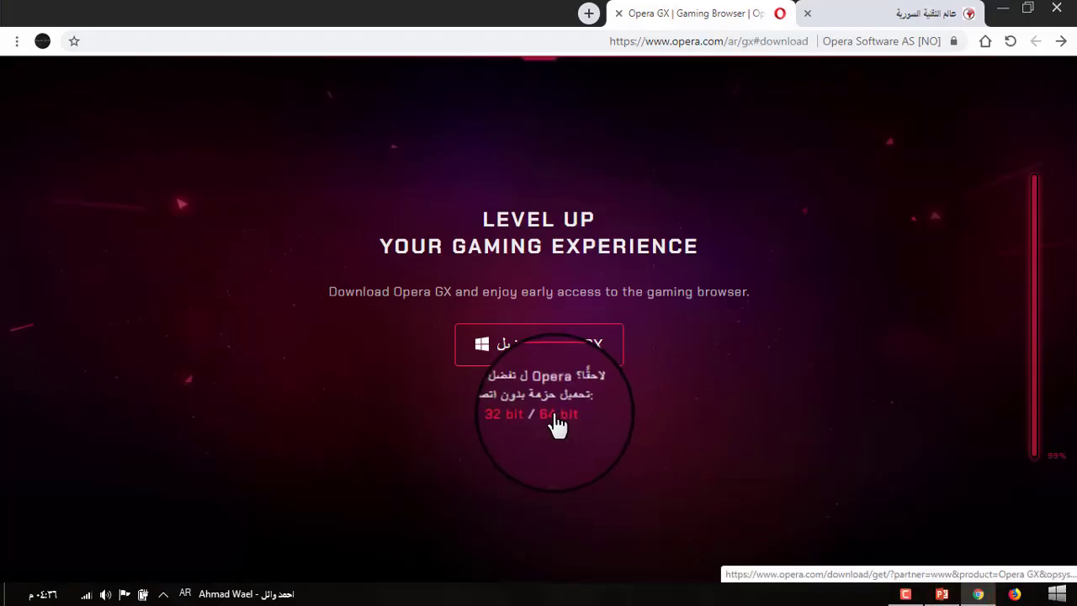
pyautogui.click(618, 13)
pyautogui.click(1002, 8)
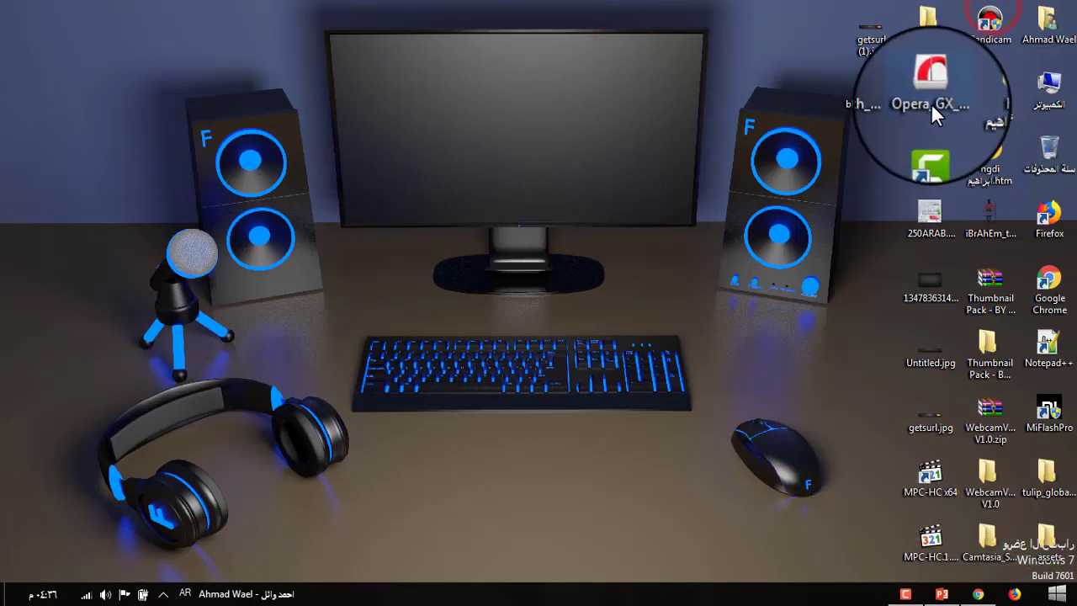
# Run the 64-bit Opera GX setup file from the desktop, allow it through the security warning and install the browser
pyautogui.doubleClick(930, 99)
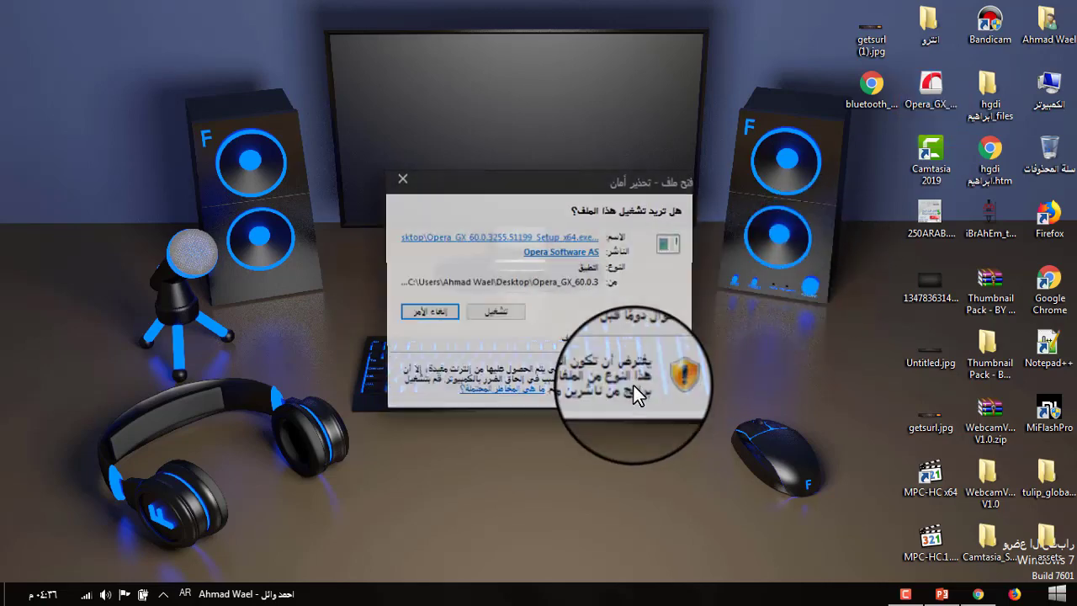
pyautogui.click(507, 312)
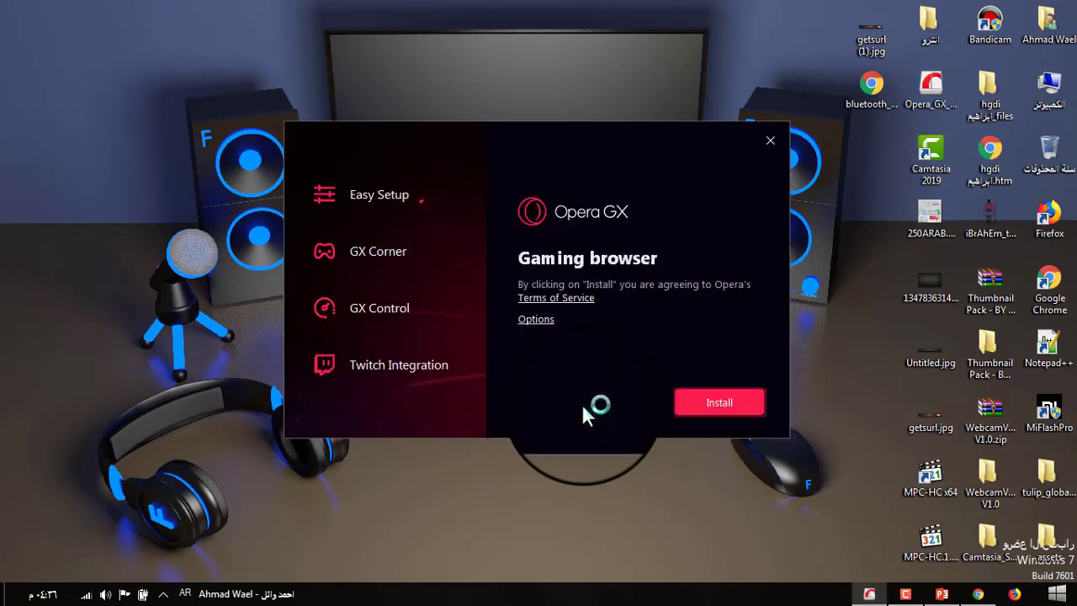
pyautogui.click(703, 403)
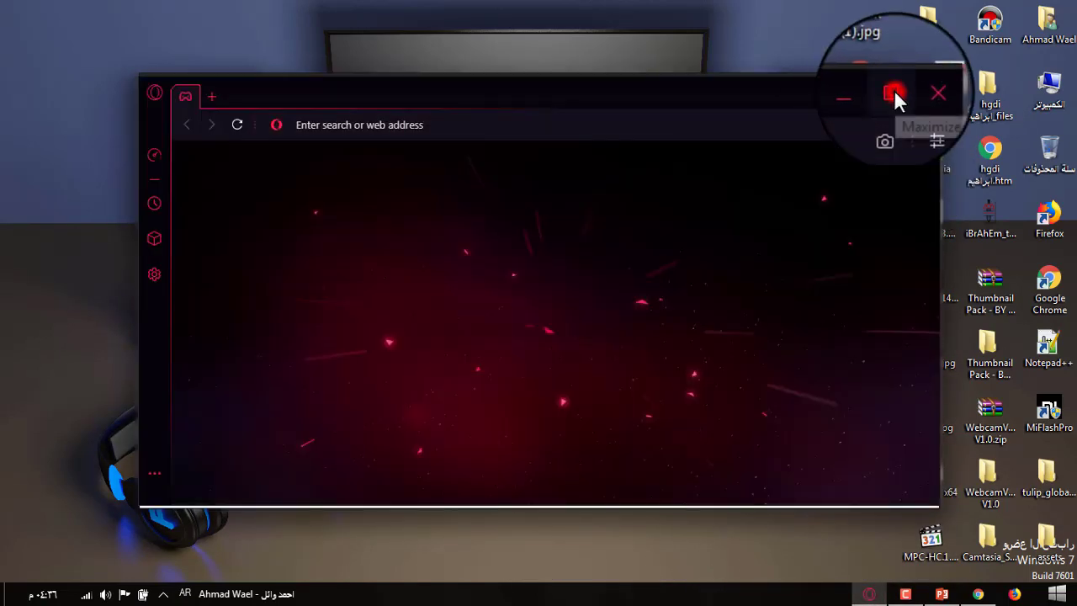
# Maximize the Opera GX window and look through the GX Corner games and daily news
pyautogui.click(891, 92)
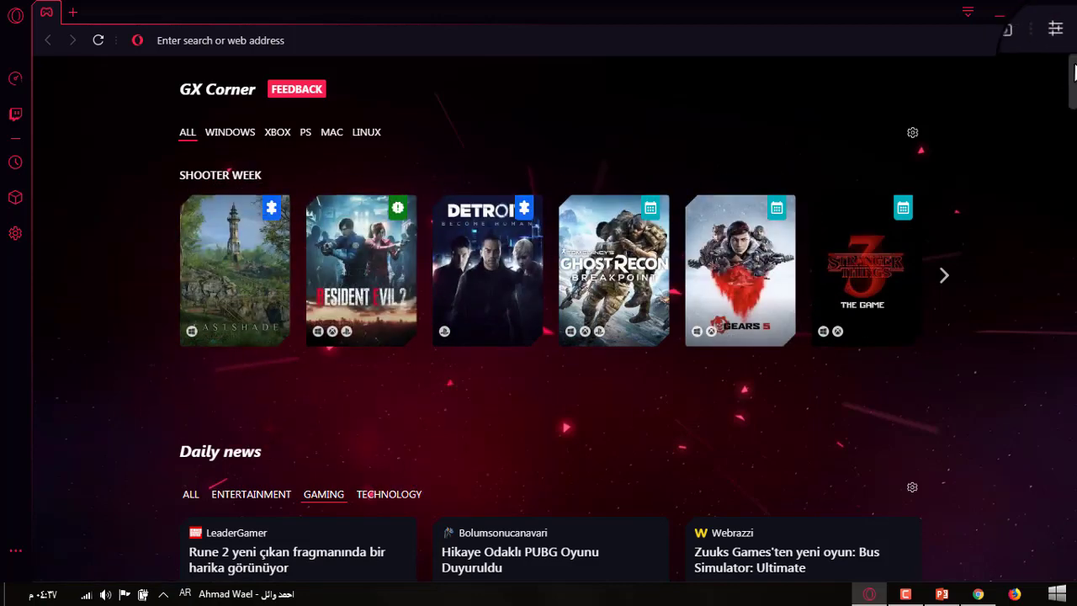
pyautogui.scroll(-5, 1074, 72)
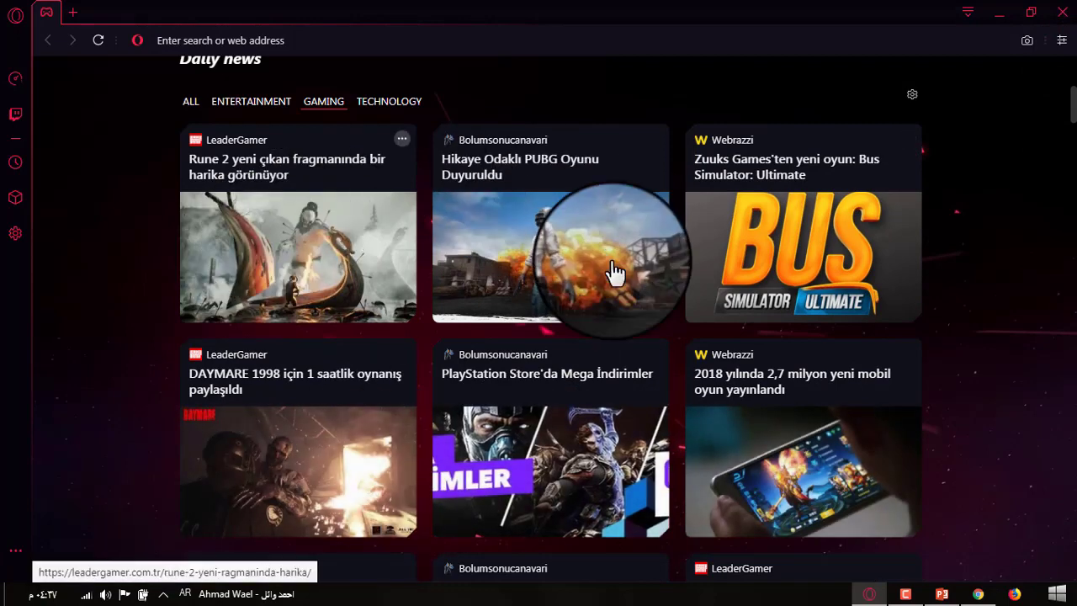
pyautogui.scroll(5, 1074, 101)
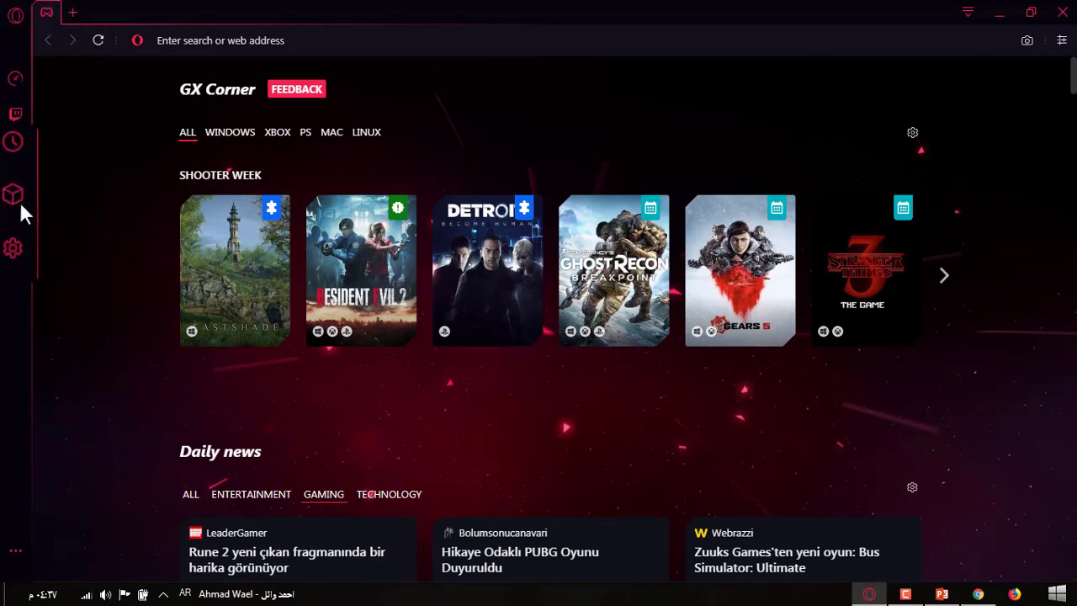
# Turn on the RAM Limiter in GX Control and set the memory limit to 1 GB
pyautogui.click(15, 82)
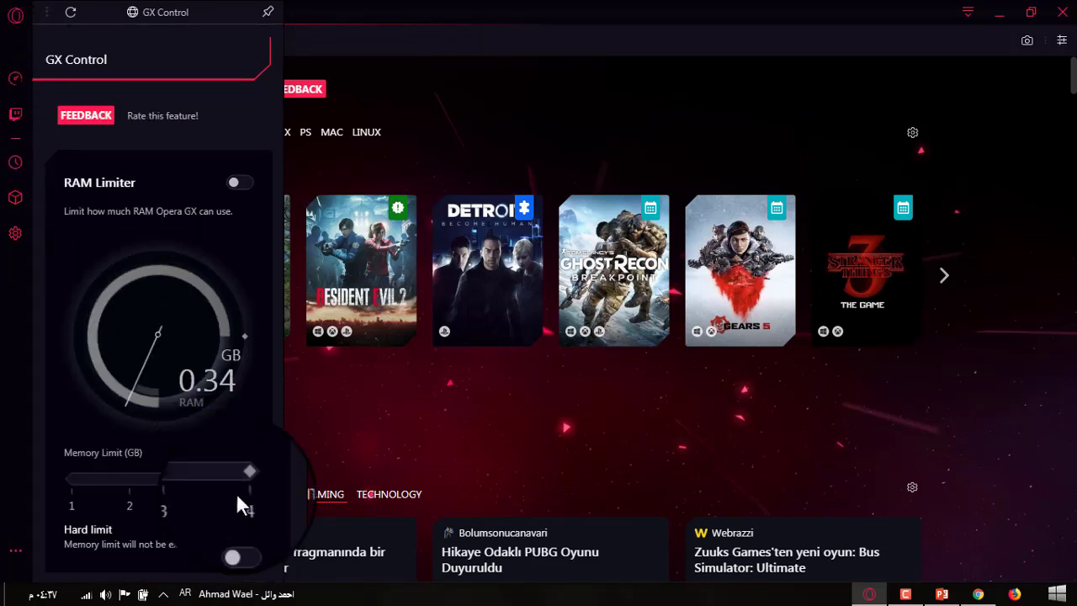
pyautogui.click(248, 187)
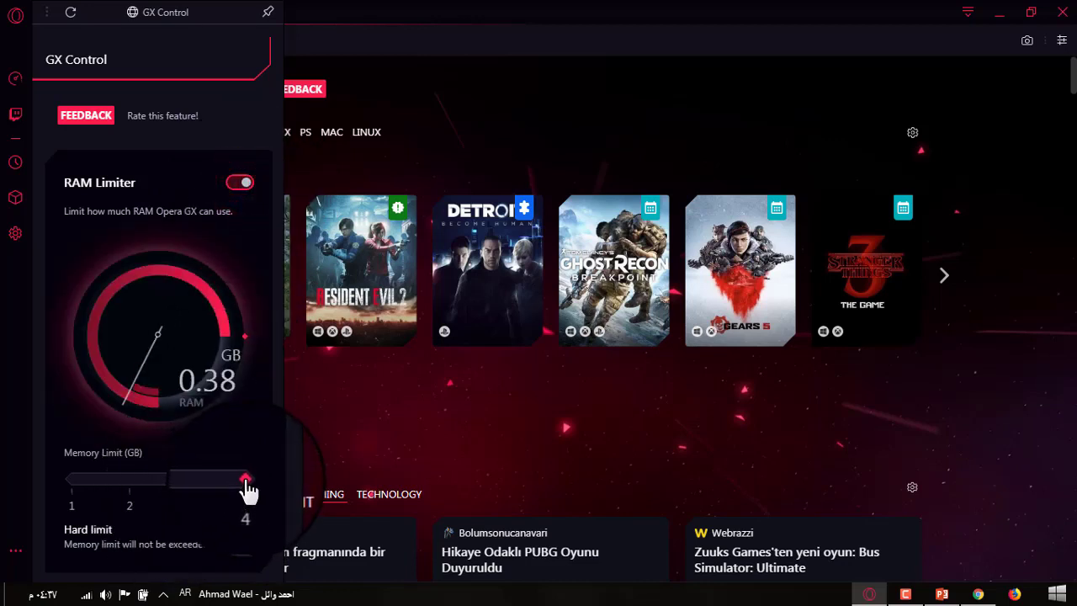
pyautogui.moveTo(245, 482); pyautogui.dragTo(71, 505)
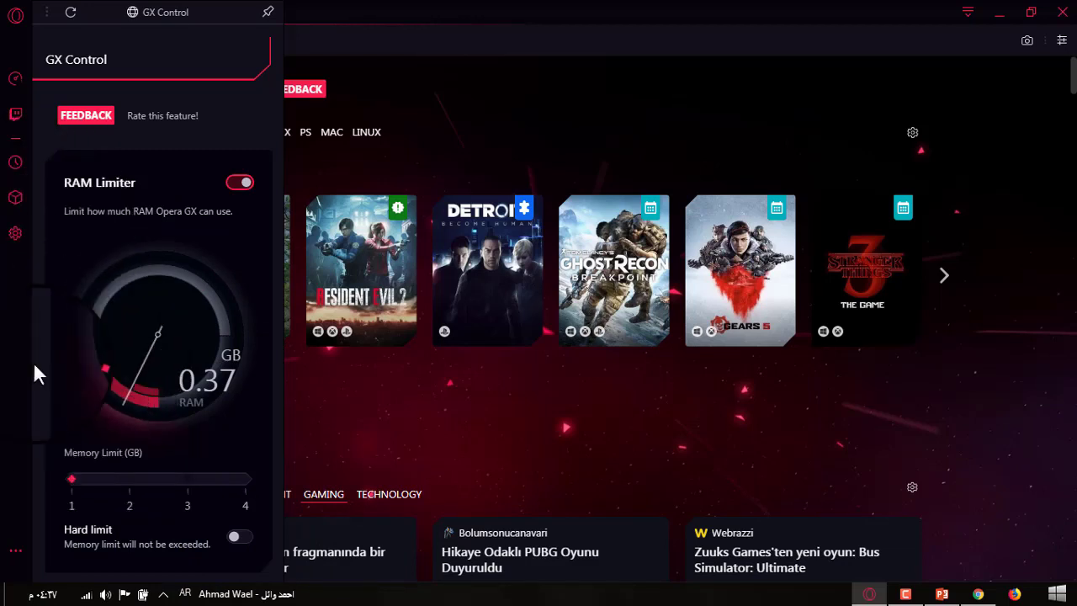
# View the Twitch integration, and turn on ad blocking in the browser settings
pyautogui.click(15, 117)
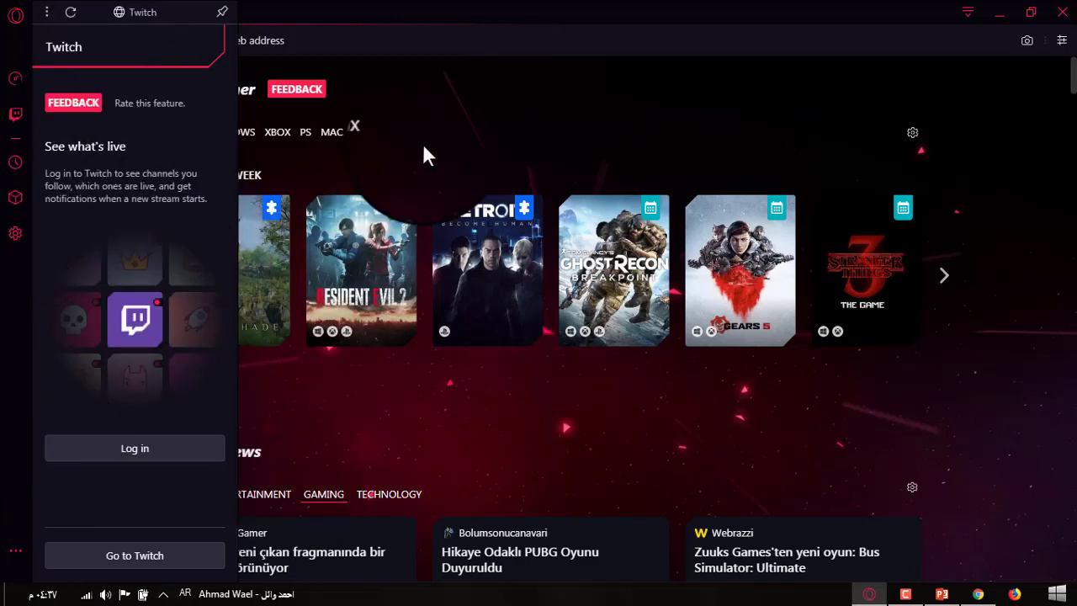
pyautogui.click(13, 234)
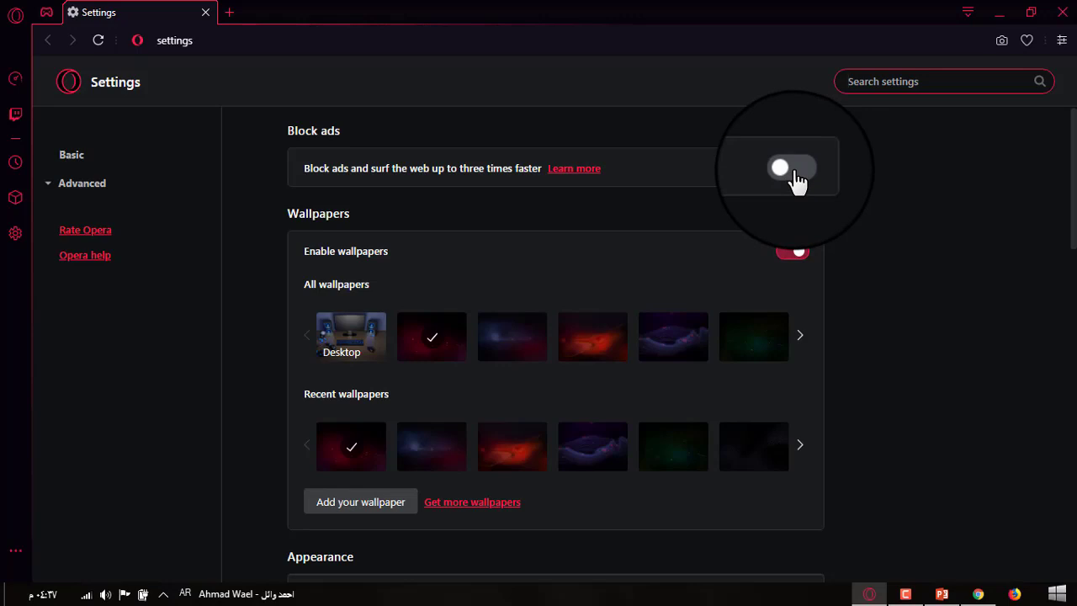
pyautogui.click(793, 170)
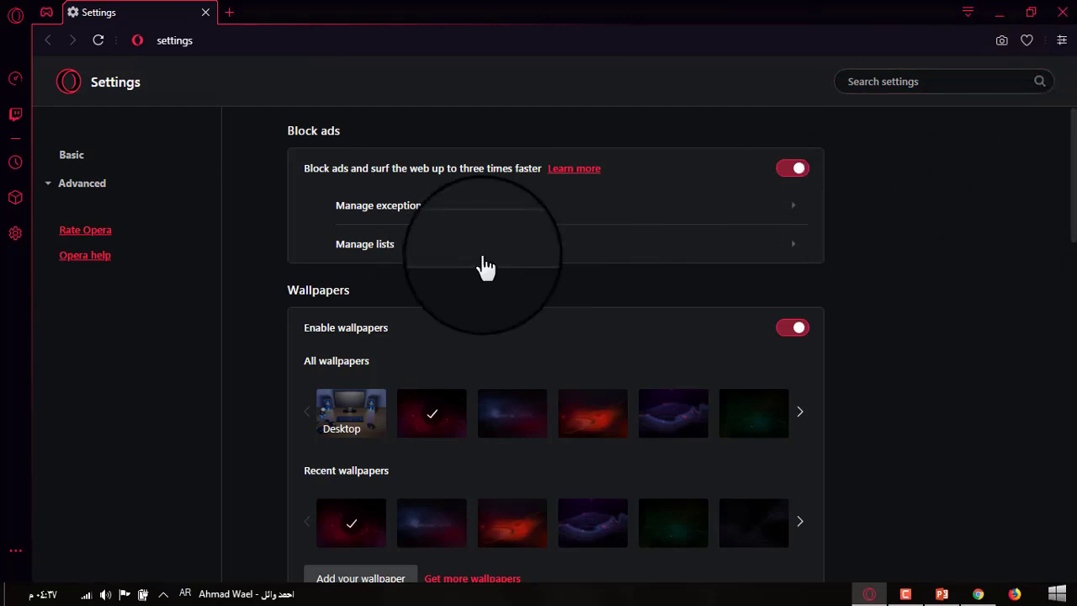
# Review the basic settings from wallpapers to startup, and expand the advanced settings to look as far as the search pop-up options
pyautogui.scroll(-3, 1075, 176)
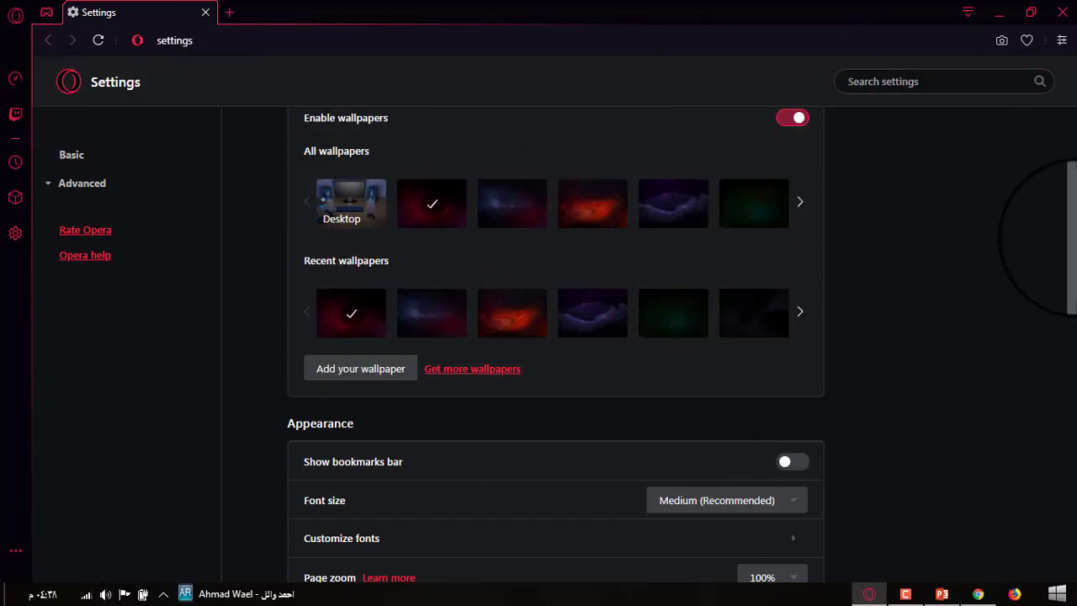
pyautogui.scroll(-4, 1060, 337)
pyautogui.scroll(-2, 1059, 362)
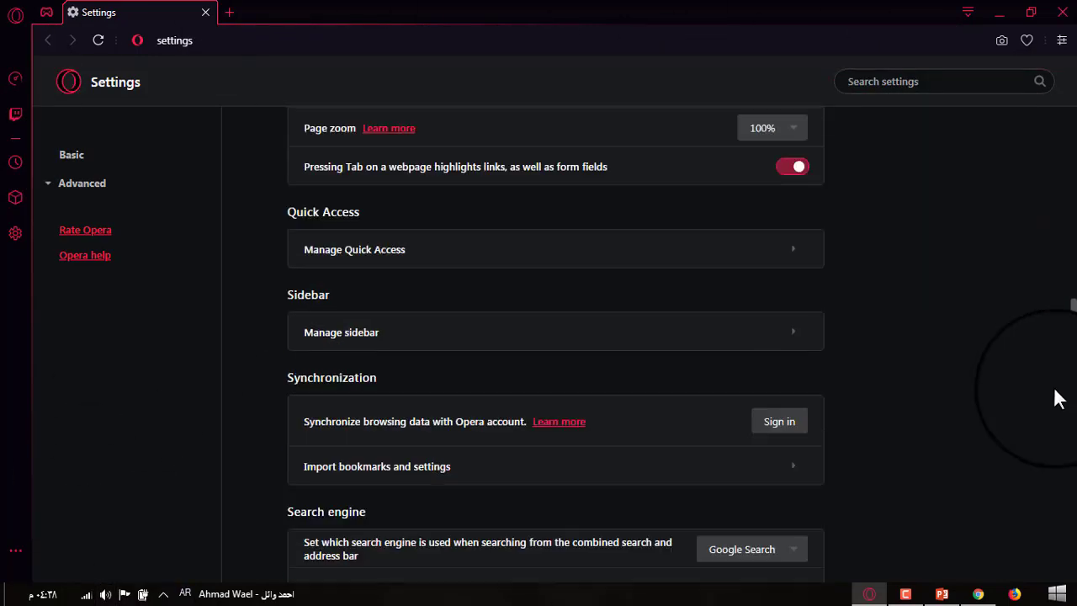
pyautogui.scroll(-5, 1059, 401)
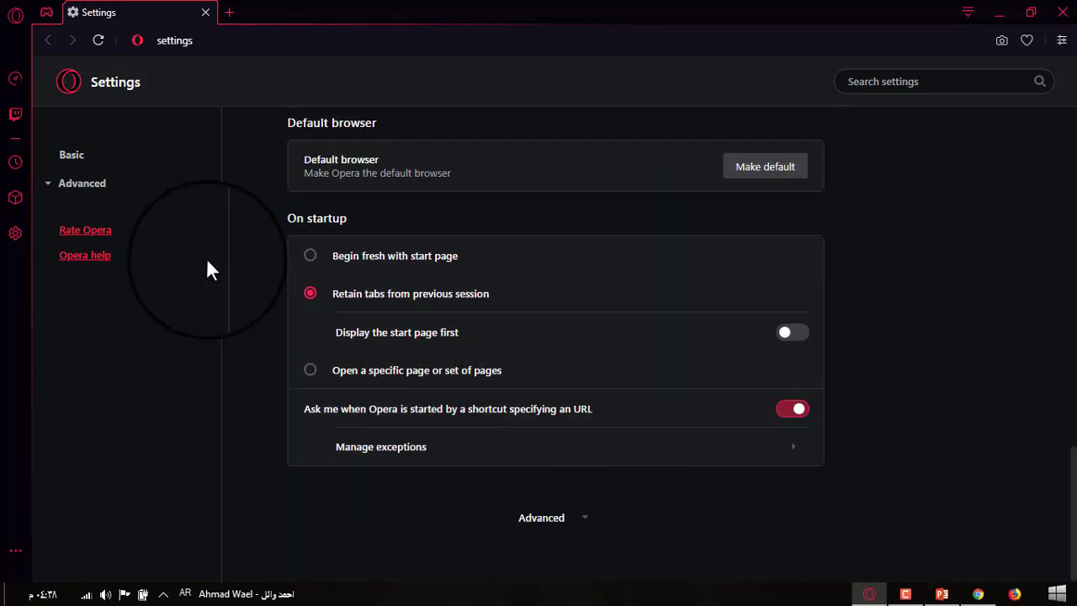
pyautogui.click(81, 183)
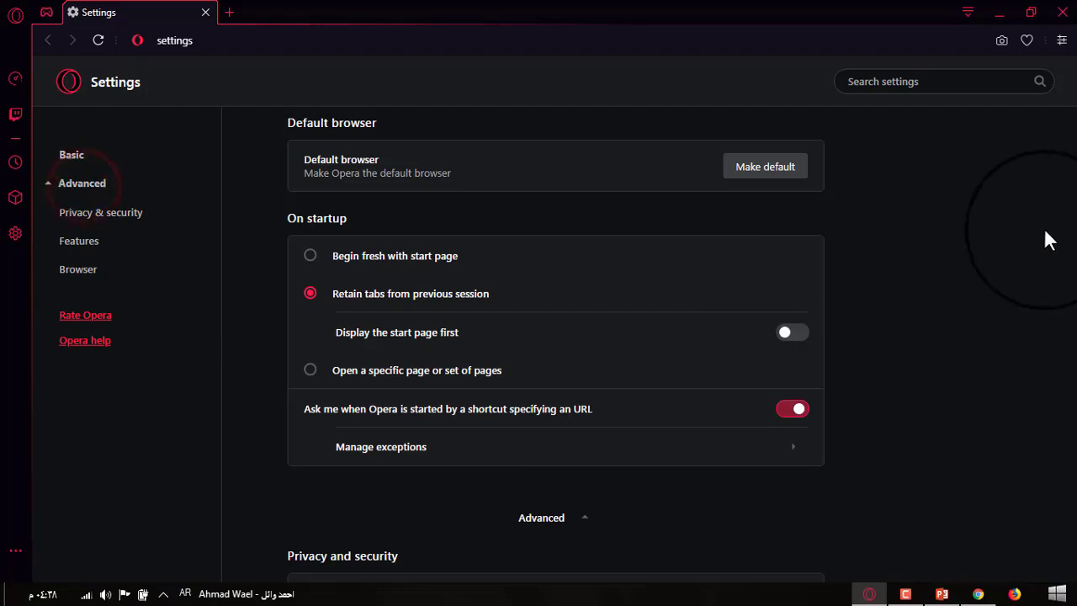
pyautogui.scroll(-4, 1060, 236)
pyautogui.moveTo(1074, 278); pyautogui.dragTo(1073, 409)
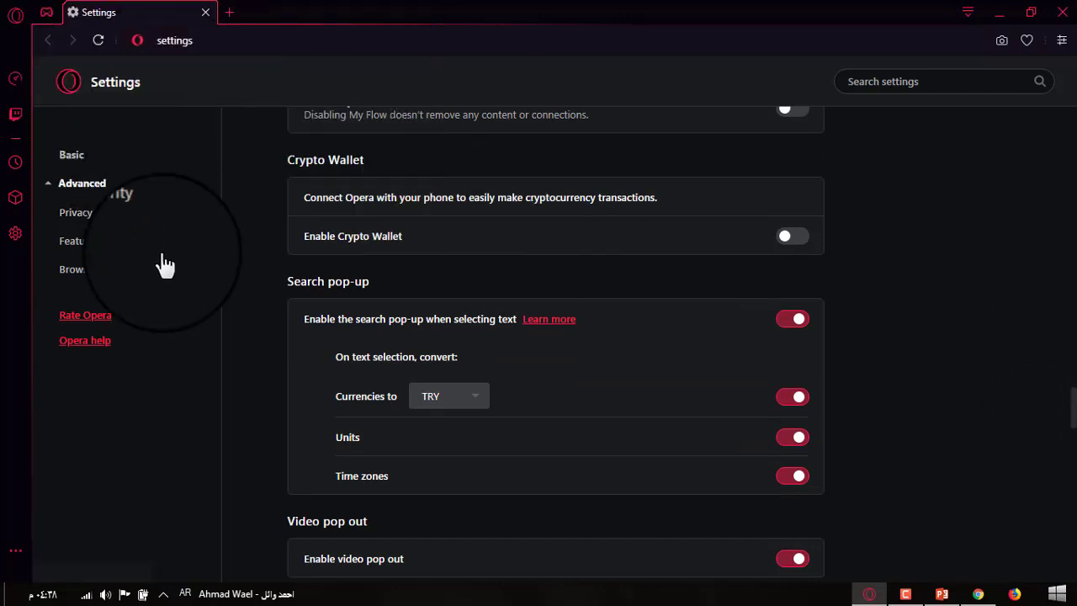
# Enable VPN in the Features settings and open the VPN status details
pyautogui.click(76, 245)
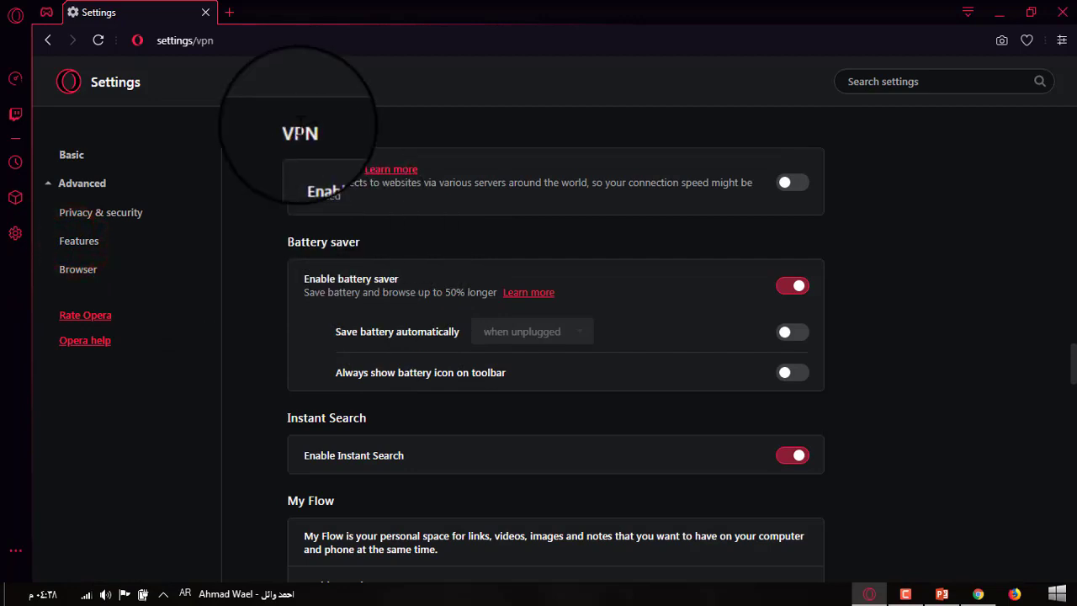
pyautogui.click(788, 183)
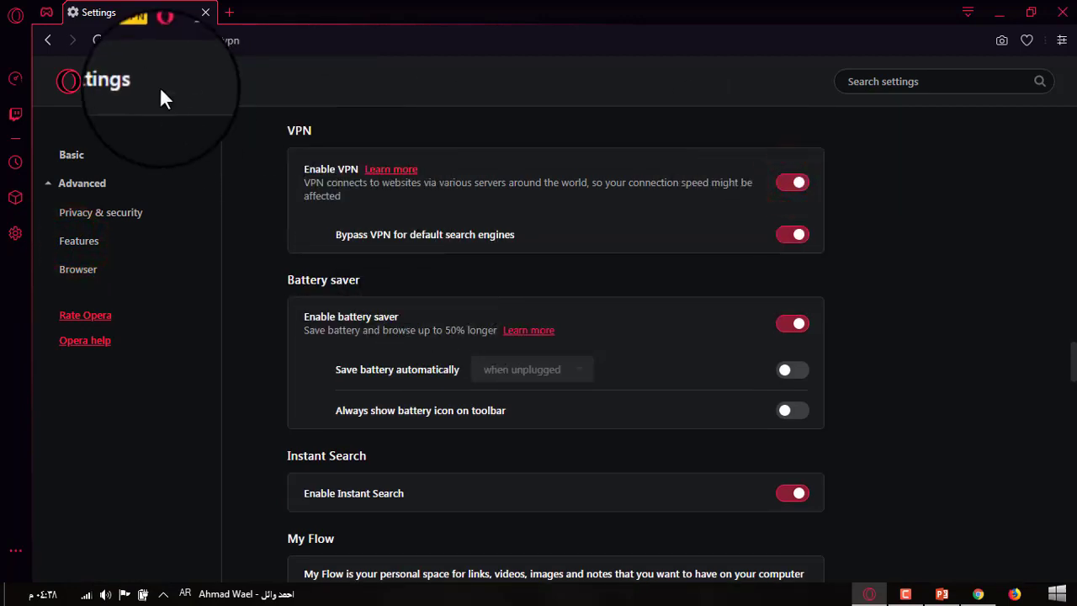
pyautogui.click(141, 44)
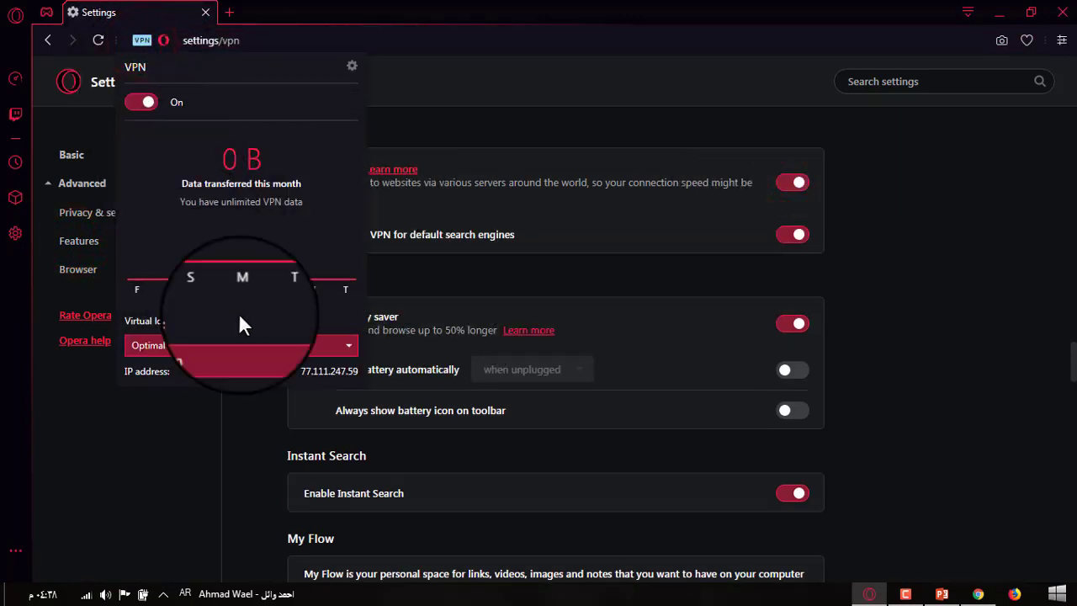
# Look at the VPN's virtual location choices, keep Optimal location, and switch the VPN connection off
pyautogui.click(249, 344)
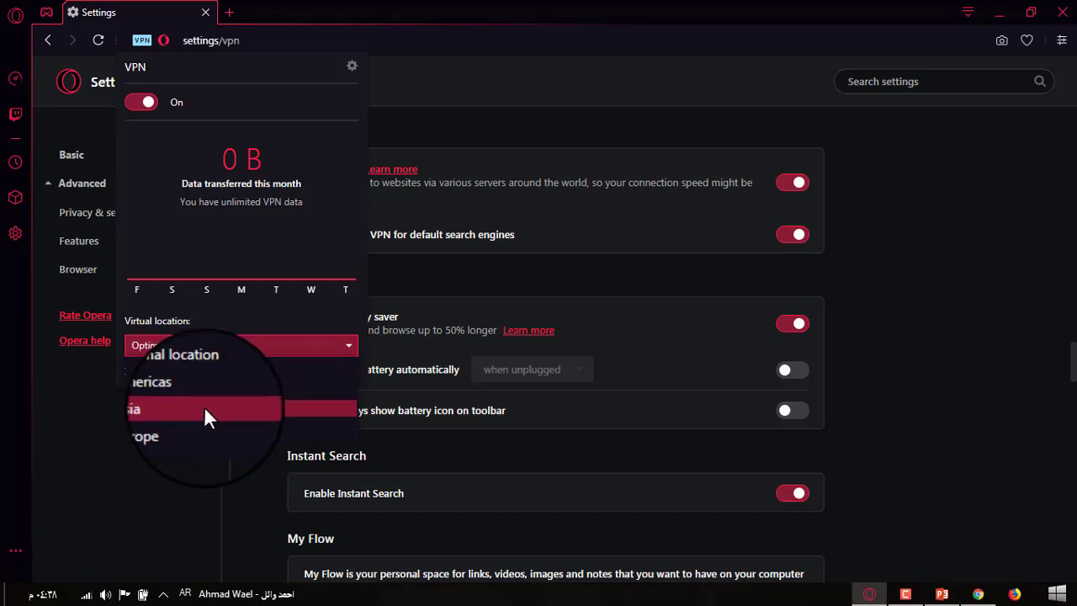
pyautogui.click(222, 345)
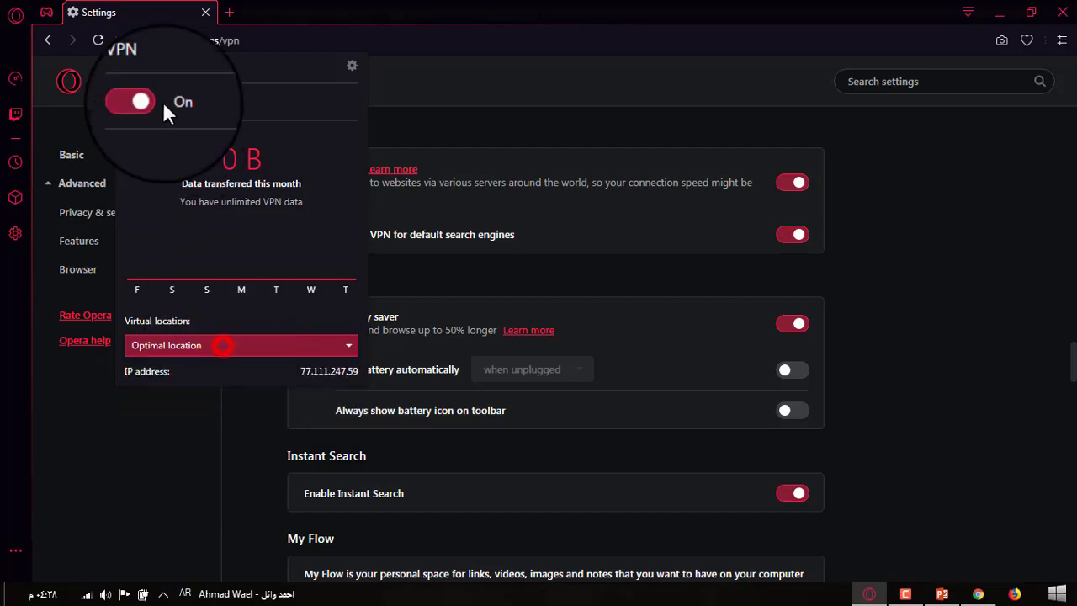
pyautogui.click(141, 104)
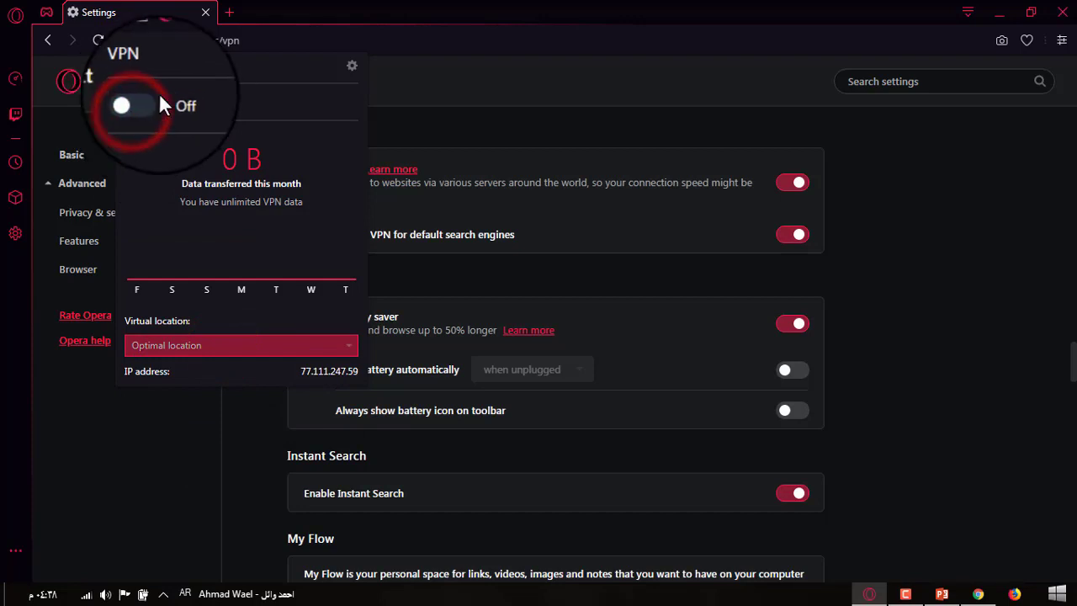
pyautogui.click(82, 94)
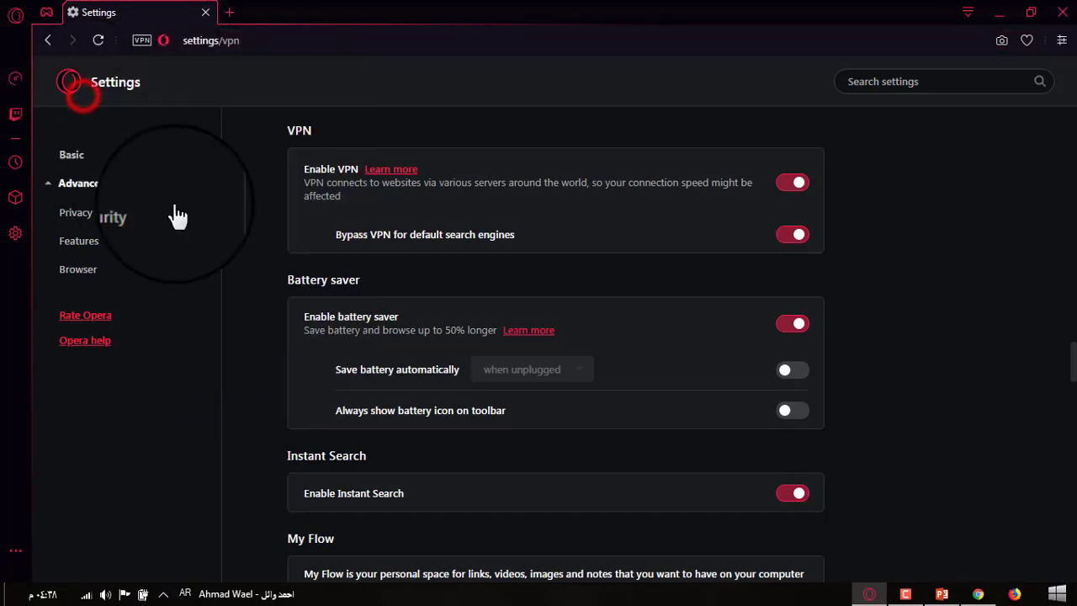
# Look through the Browser settings from the start page options down to the Downloads and System sections
pyautogui.click(119, 271)
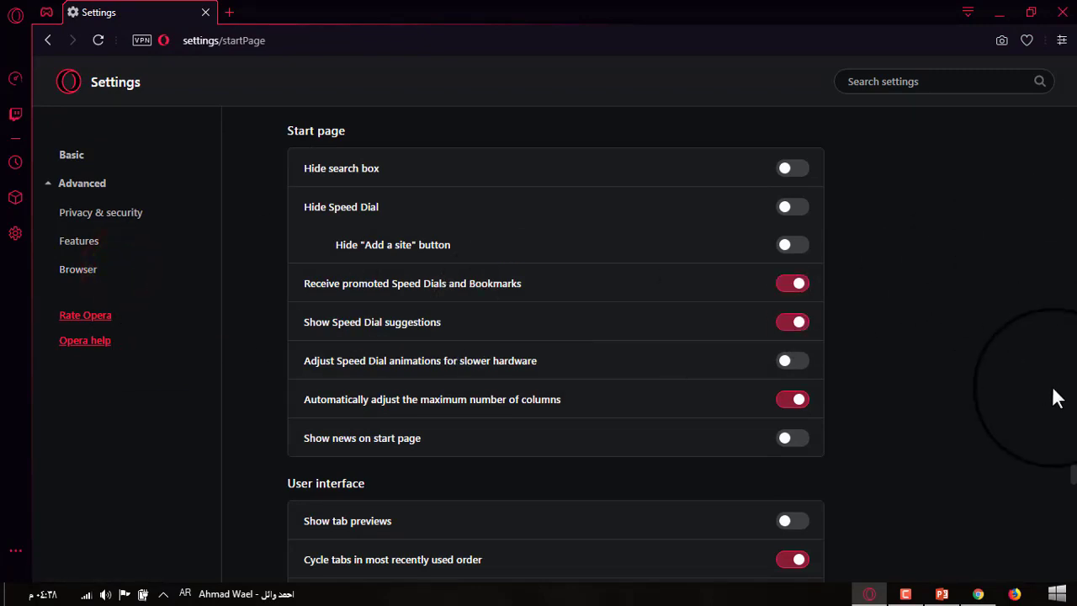
pyautogui.moveTo(1072, 476); pyautogui.dragTo(1073, 541)
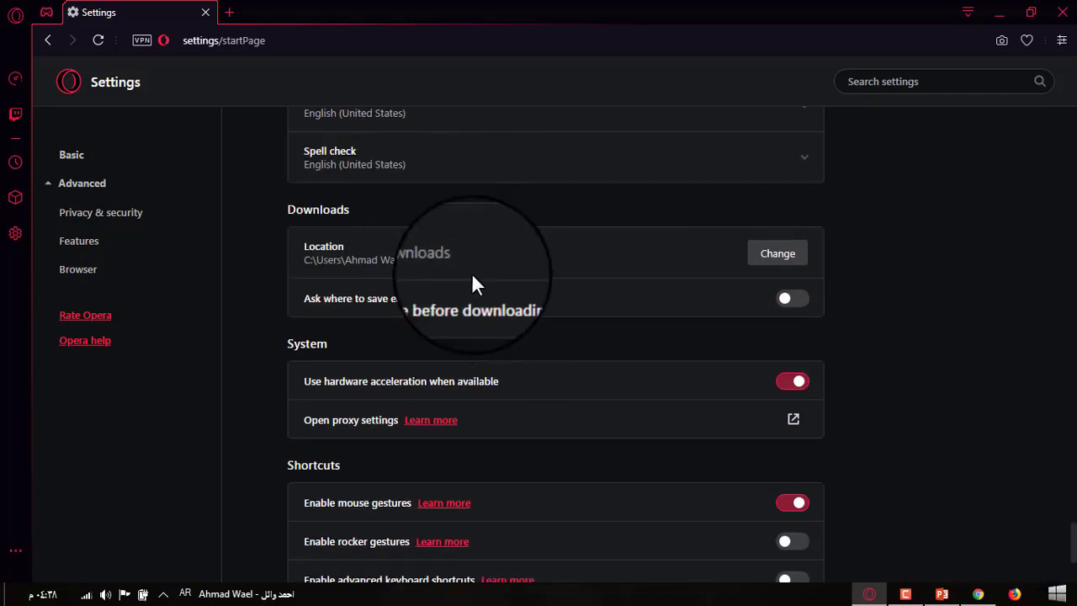
# Look through the Shortcuts and Reset settings sections, examine the Battery saver options, and return to the Block ads section
pyautogui.moveTo(1073, 539); pyautogui.dragTo(1071, 549)
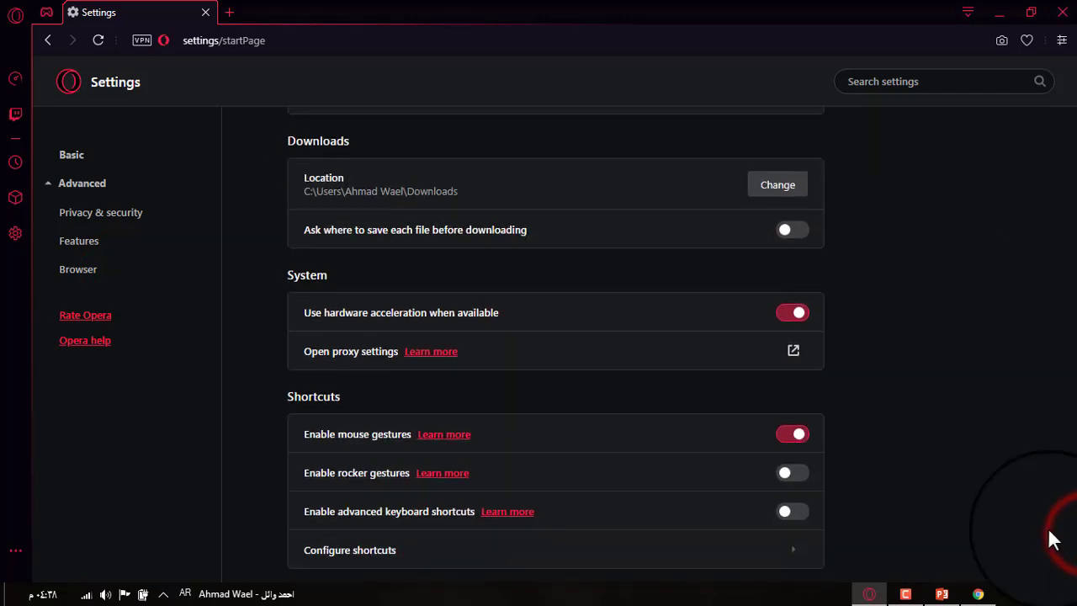
pyautogui.click(1072, 538)
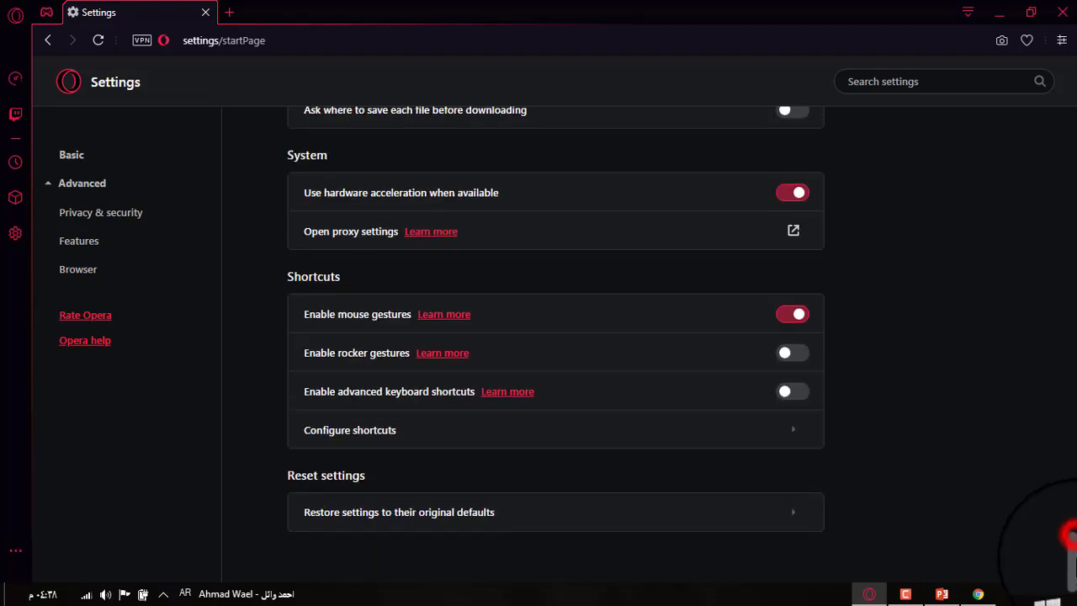
pyautogui.moveTo(1071, 547); pyautogui.dragTo(1072, 340)
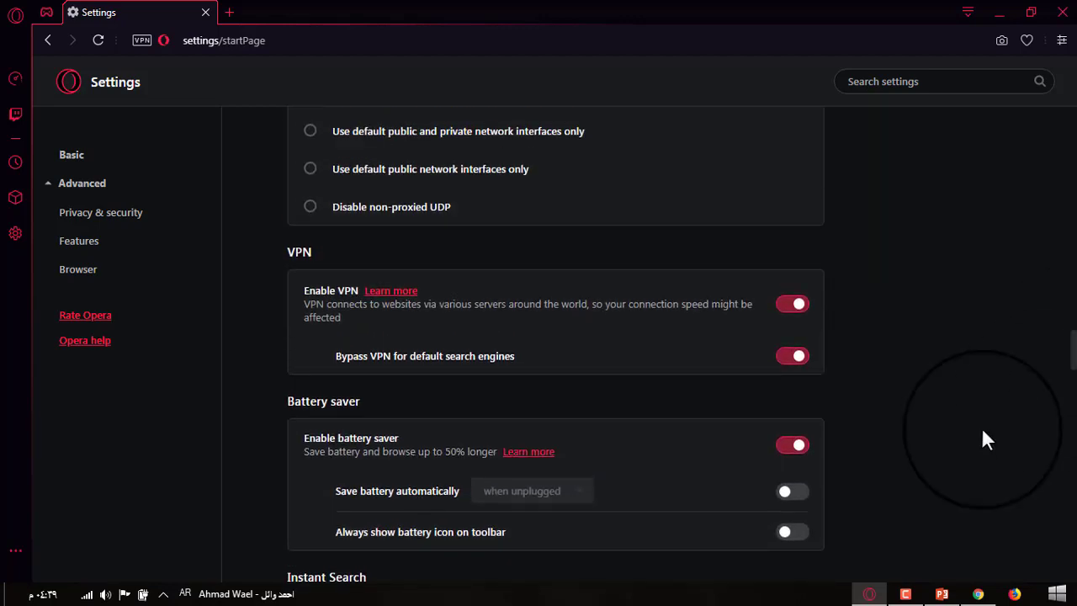
pyautogui.click(277, 402)
pyautogui.moveTo(368, 405); pyautogui.dragTo(377, 424)
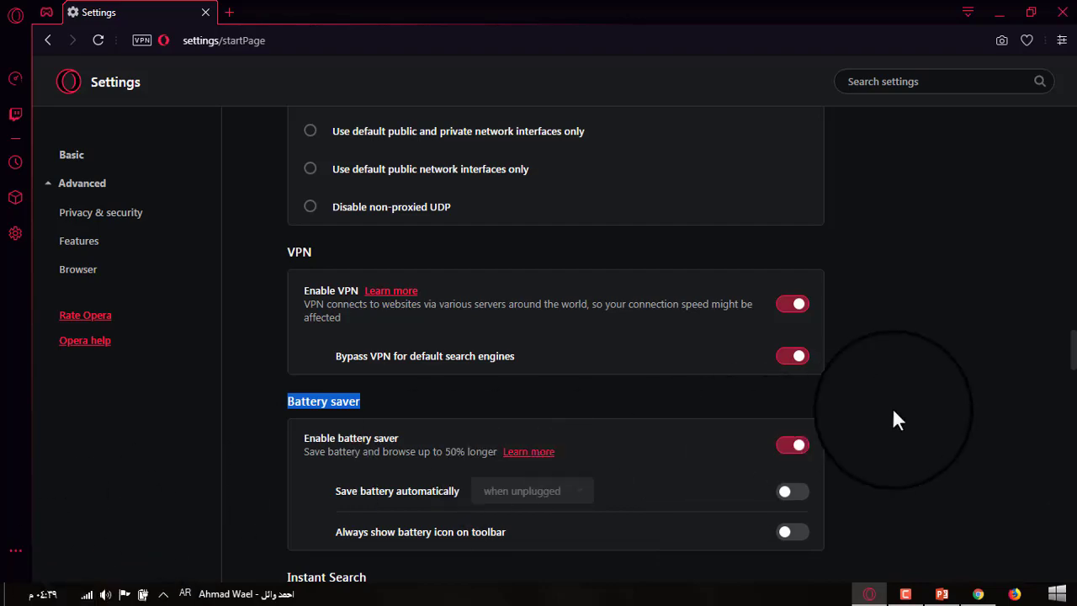
pyautogui.moveTo(1072, 341); pyautogui.dragTo(1072, 97)
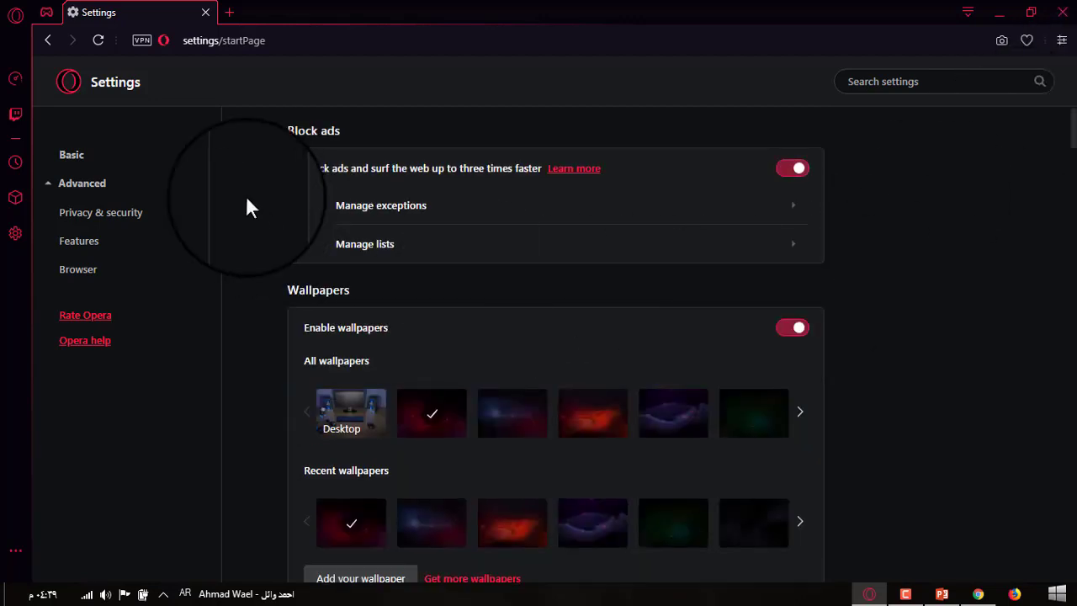
# Open YouTube from the Speed Dial in a new tab and look over its home page
pyautogui.click(232, 15)
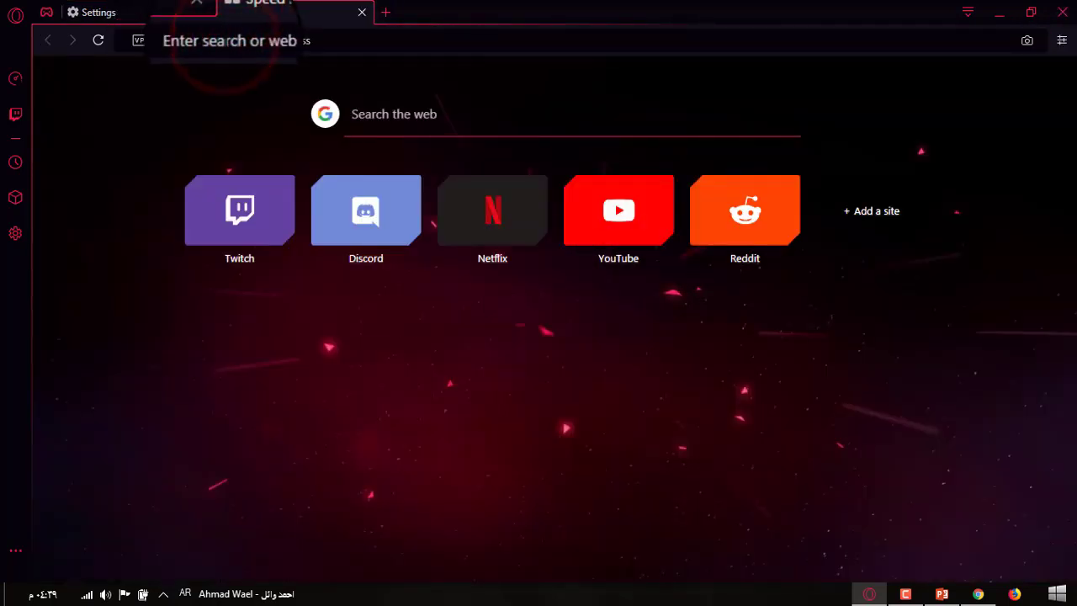
pyautogui.click(645, 211)
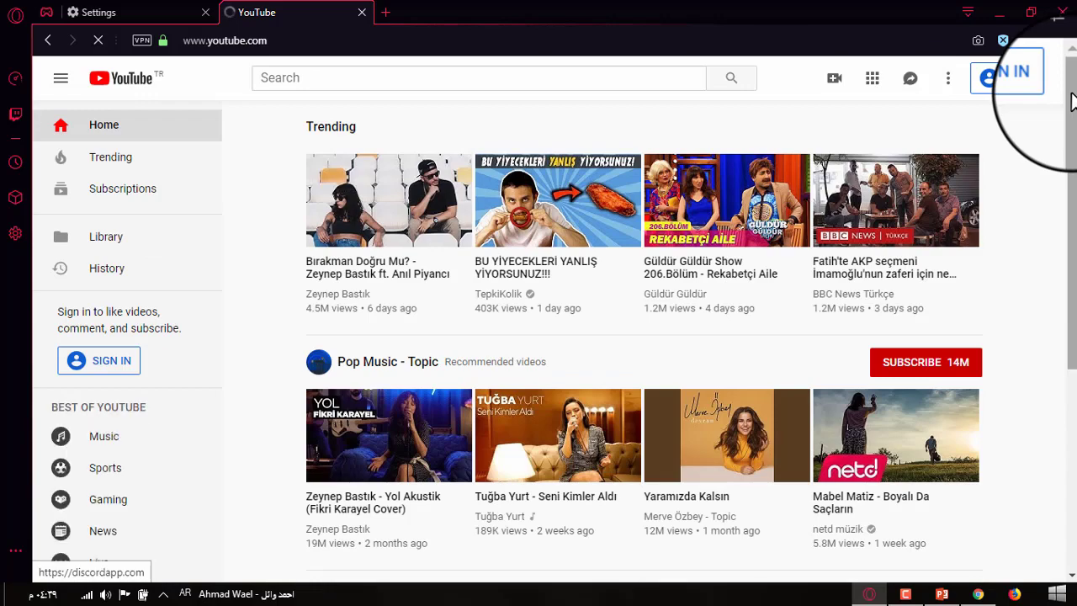
pyautogui.moveTo(1072, 95); pyautogui.dragTo(1071, 110)
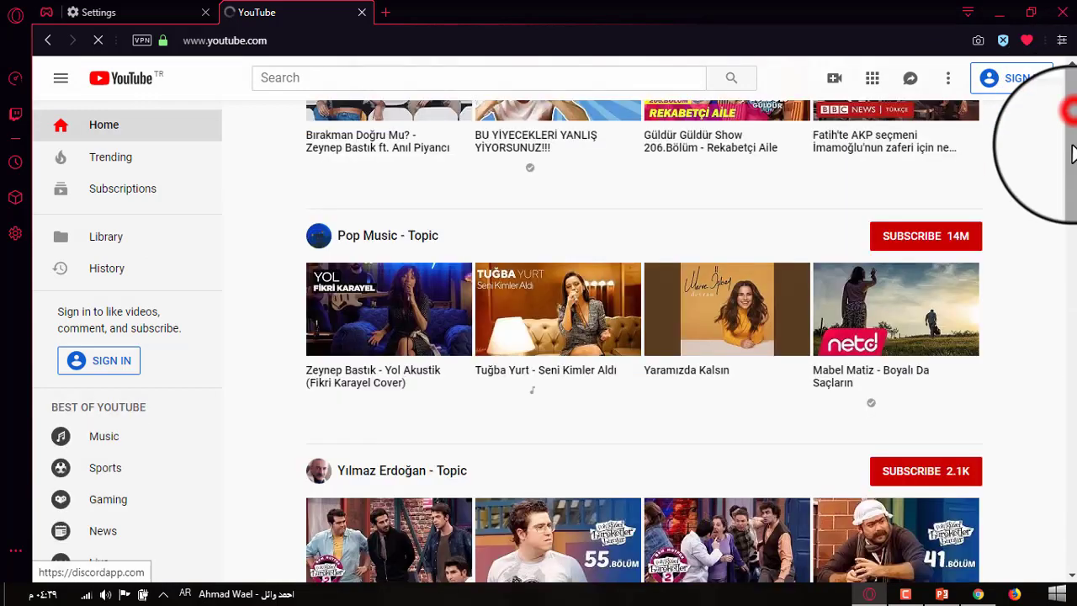
pyautogui.moveTo(1072, 174); pyautogui.dragTo(1022, 65)
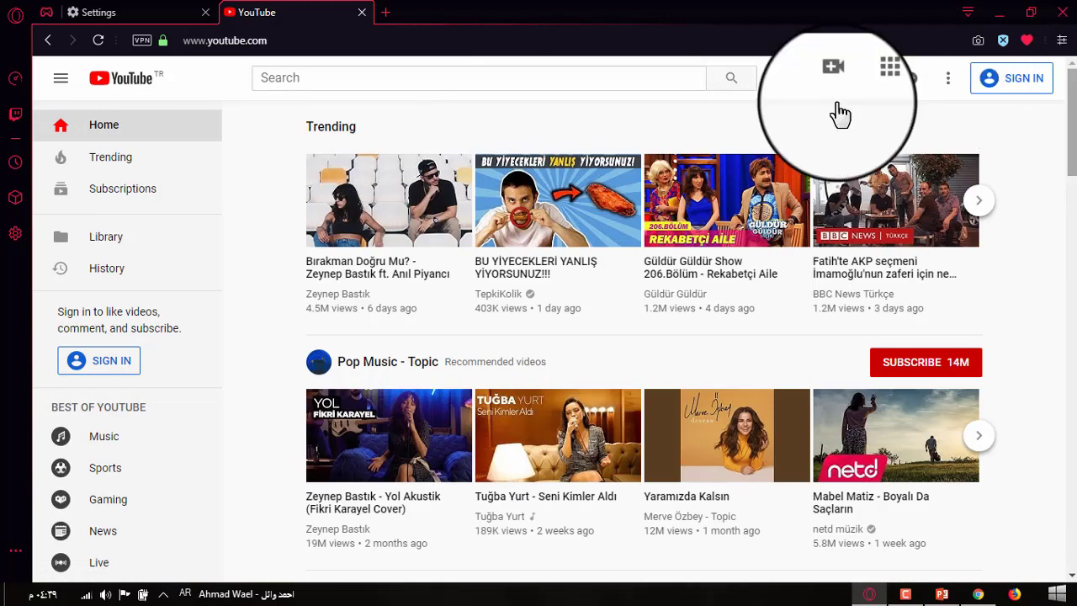
pyautogui.click(383, 17)
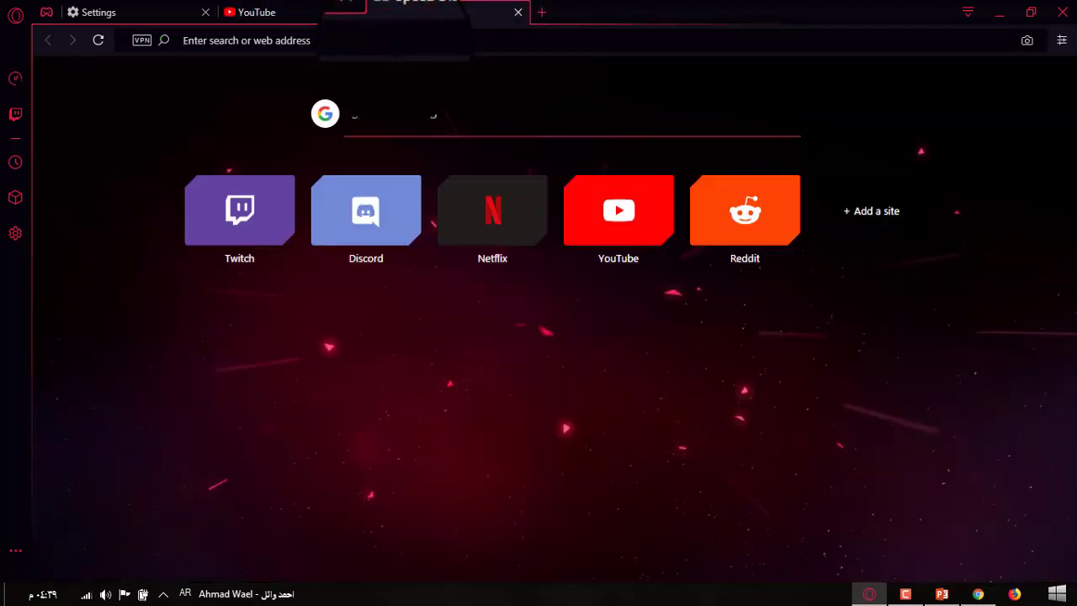
pyautogui.write('ل')
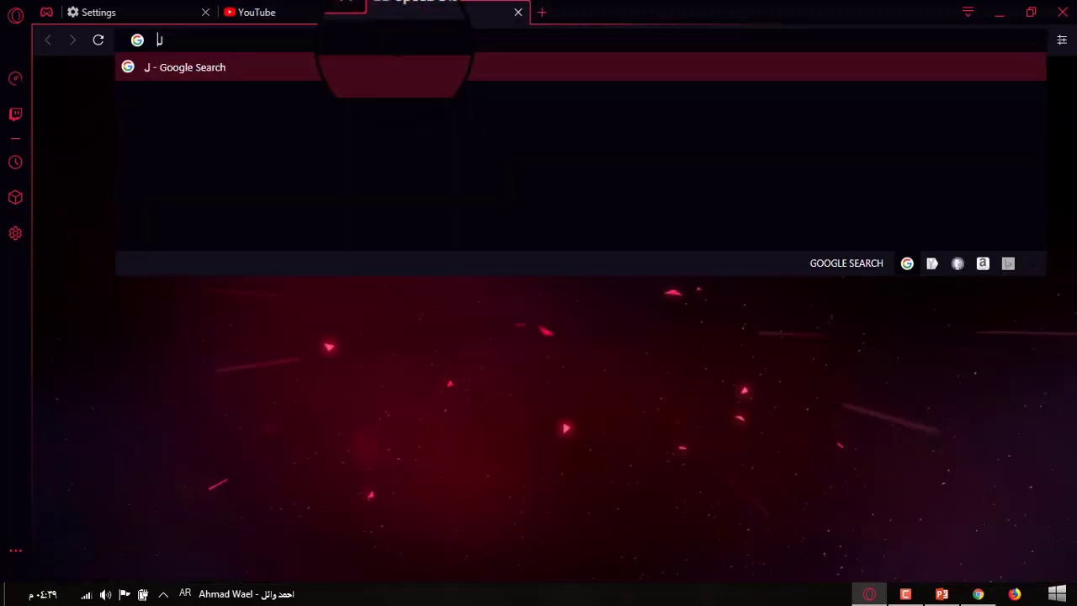
pyautogui.press('BackSpace')
pyautogui.write('ل')
pyautogui.press('BackSpace')
pyautogui.hotkey('alt', 'shift')
pyautogui.write('googl')
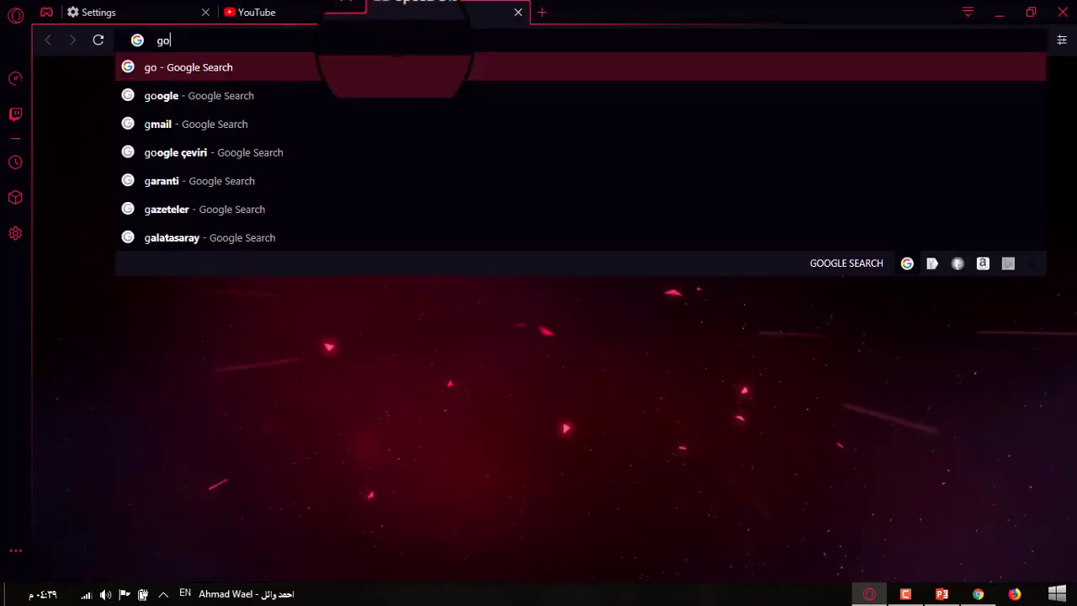
pyautogui.write('e')
pyautogui.hotkey('ctrl', 'Return')
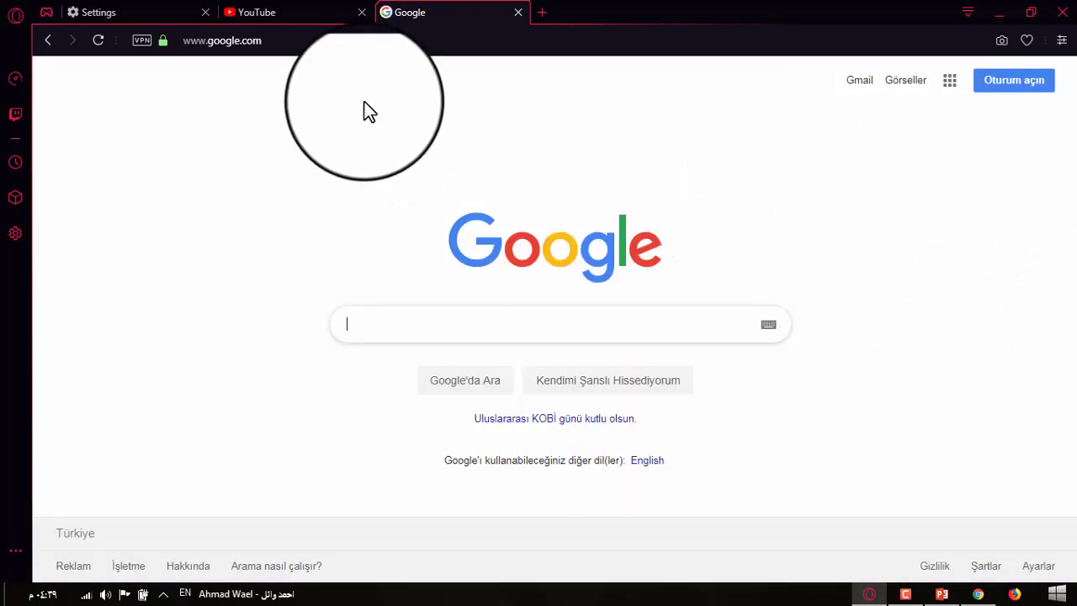
# Switch back and forth between the Settings, YouTube and Google tabs, ending on Google
pyautogui.click(291, 13)
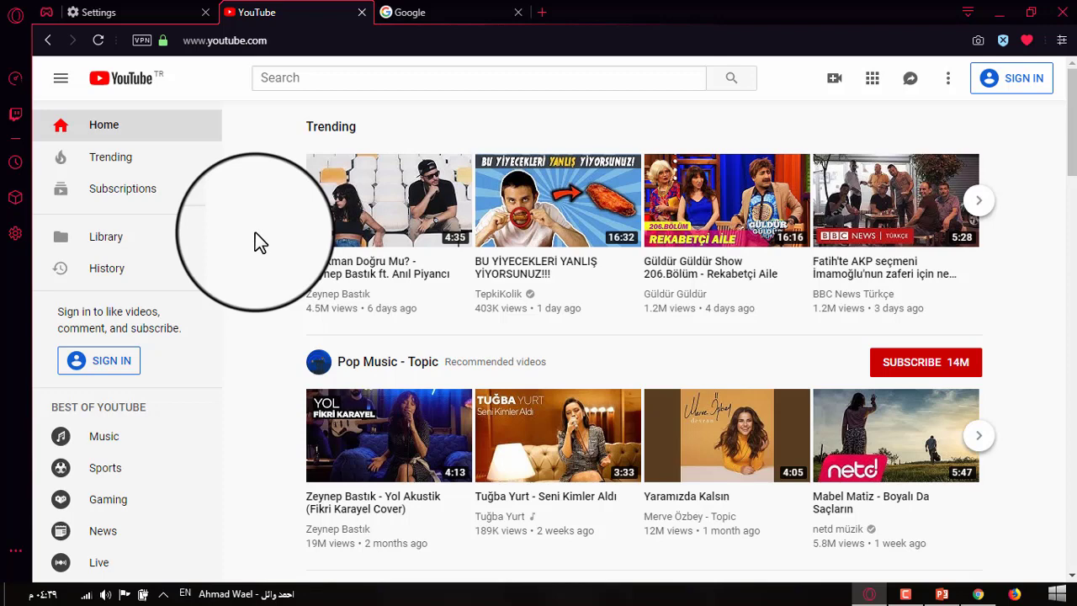
pyautogui.click(412, 14)
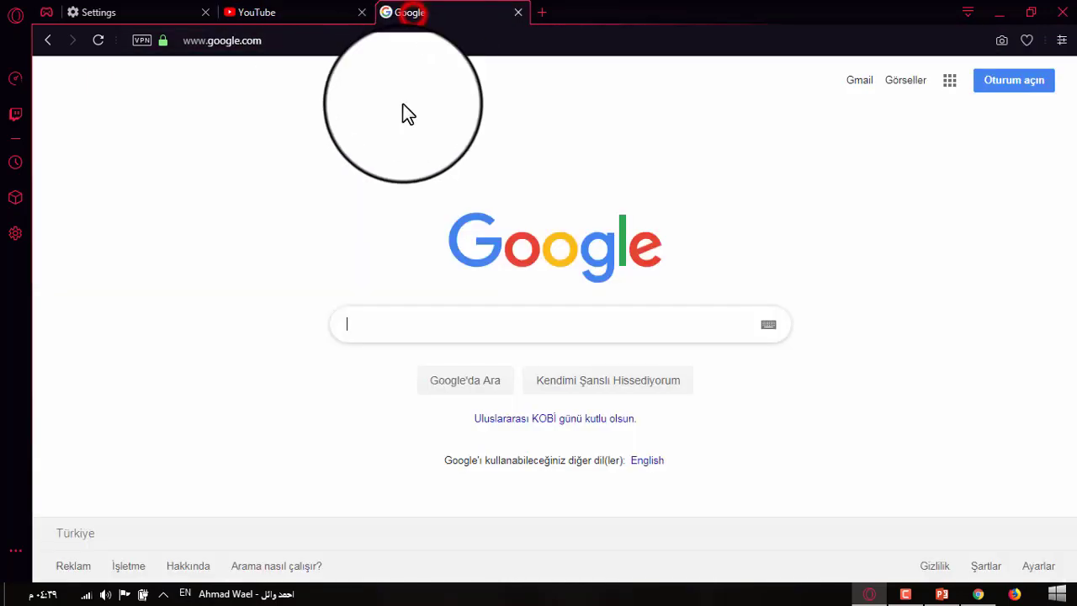
pyautogui.click(282, 19)
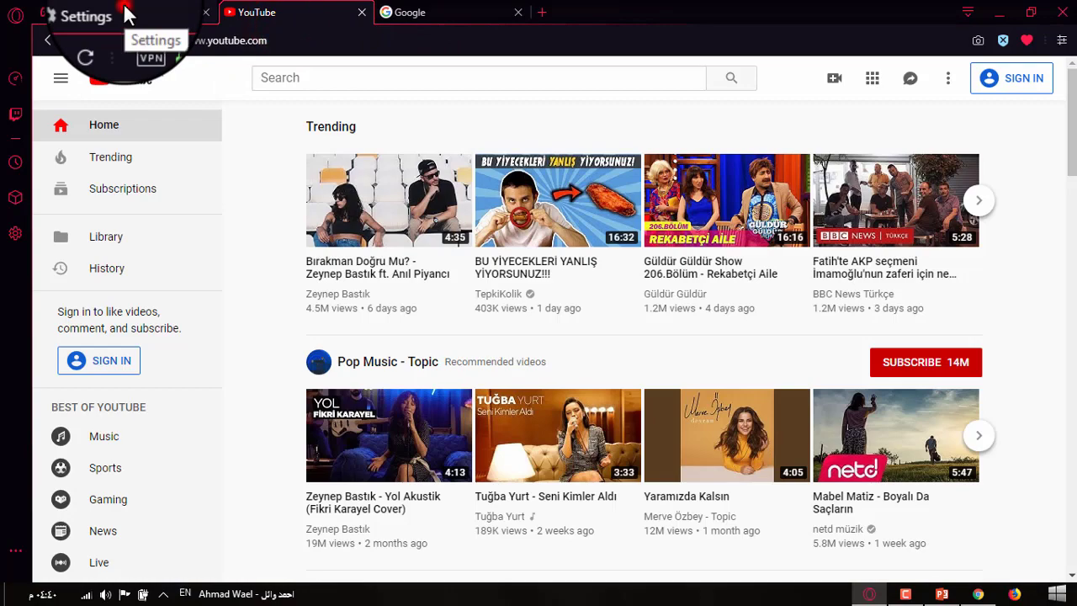
pyautogui.click(126, 14)
pyautogui.click(319, 3)
pyautogui.click(438, 4)
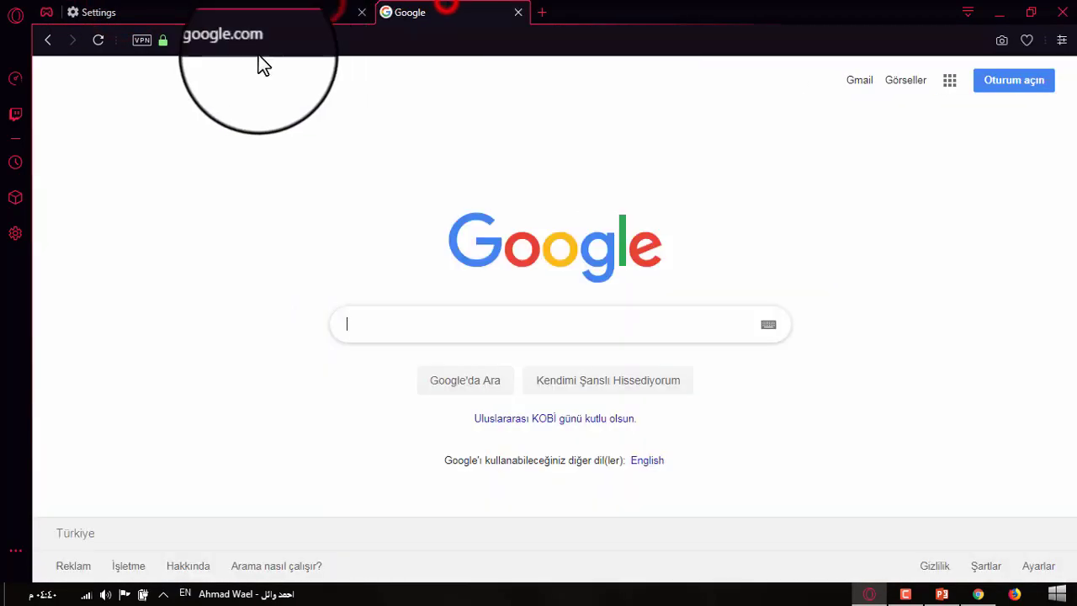
pyautogui.click(170, 15)
pyautogui.click(327, 15)
pyautogui.click(433, 10)
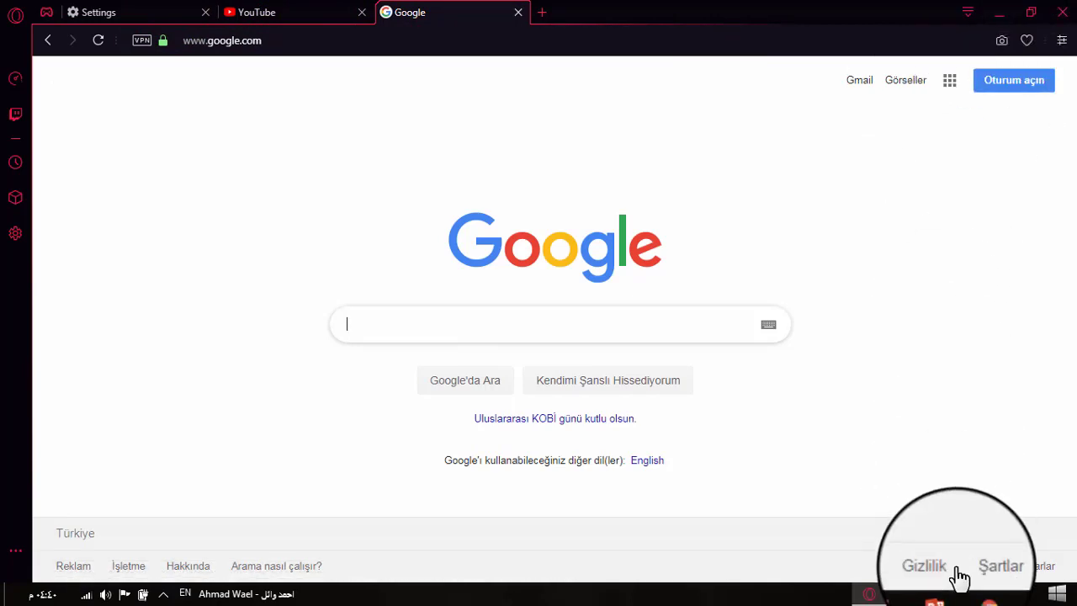
# Switch to the PowerPoint presentation and show slide 4 about following the Facebook page
pyautogui.moveTo(944, 602)
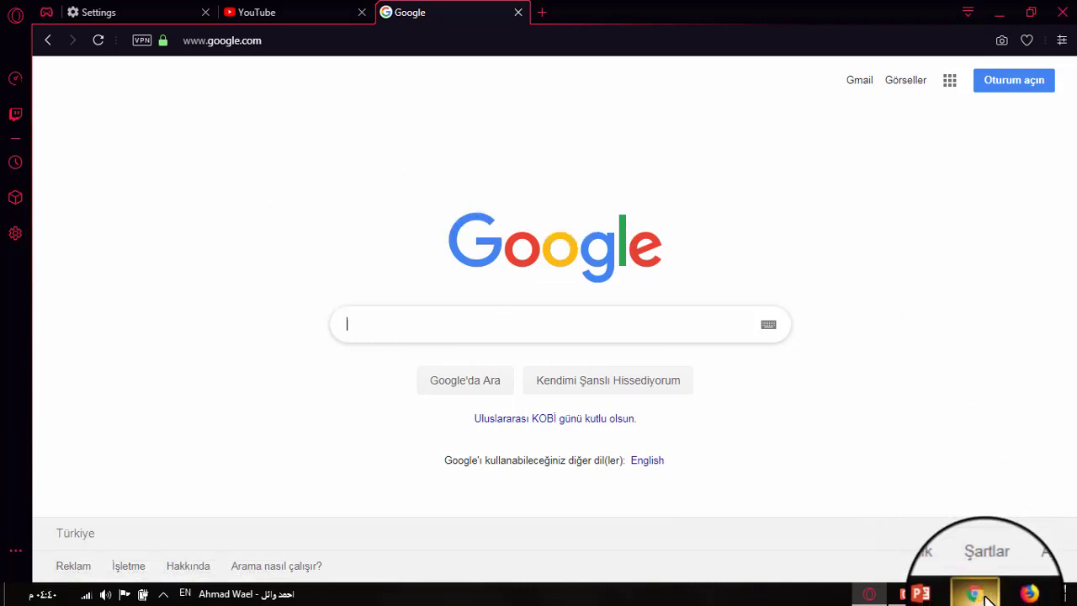
pyautogui.moveTo(1014, 596)
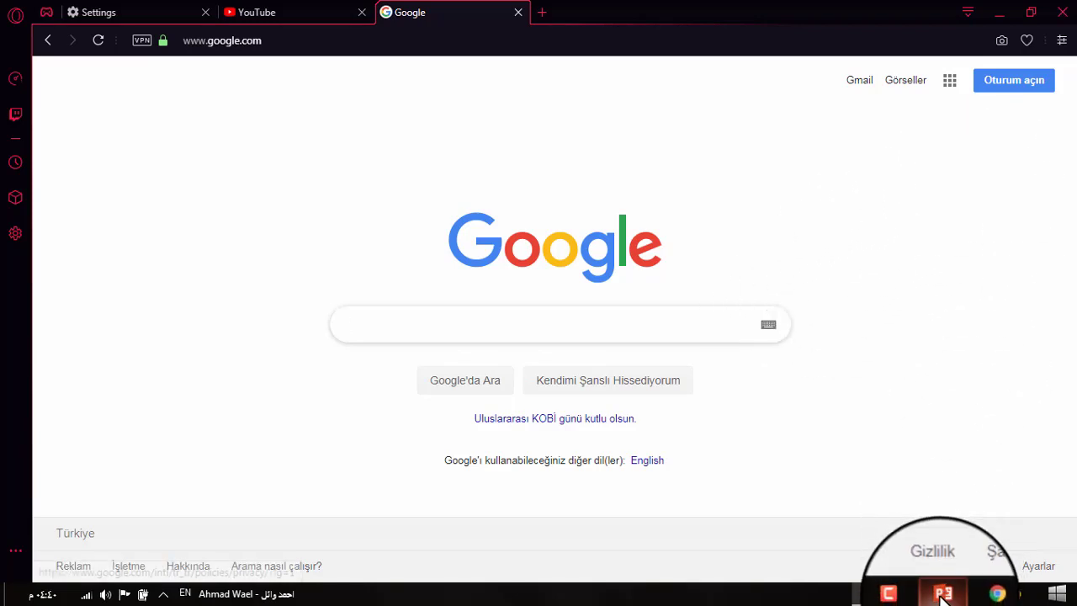
pyautogui.hotkey('alt', 'Tab')
pyautogui.click(1006, 421)
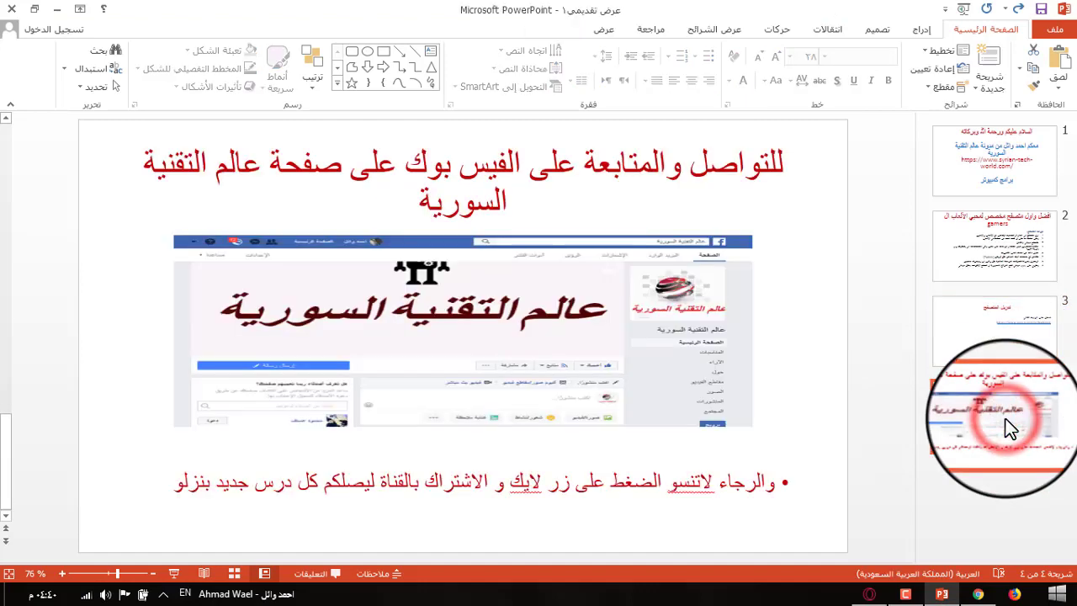